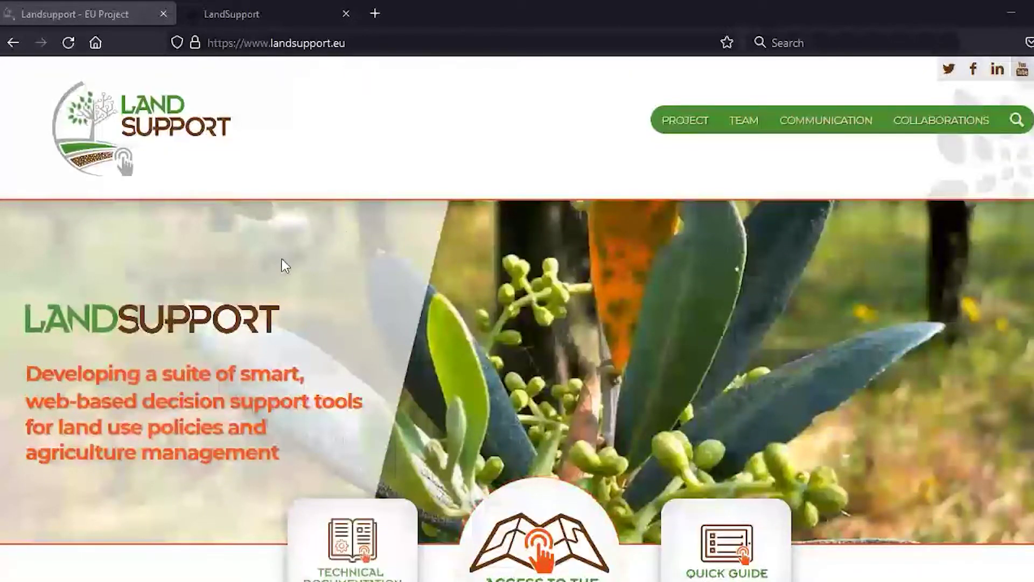
# Open the LandSupport S-DSS platform and log in with the user name and password, accepting the disclaimer and privacy policy
pyautogui.scroll(-3, 306, 267)
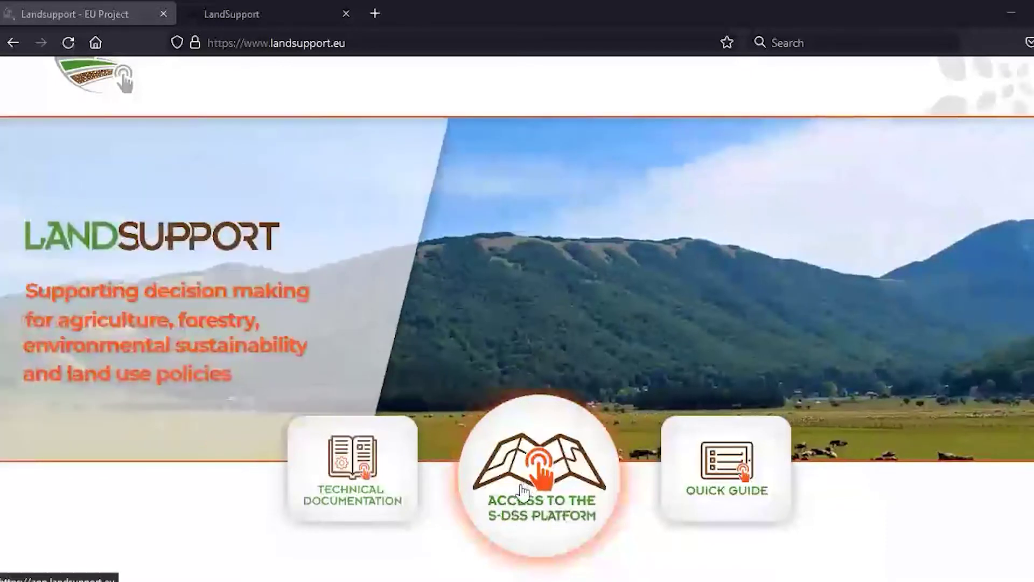
pyautogui.click(293, 23)
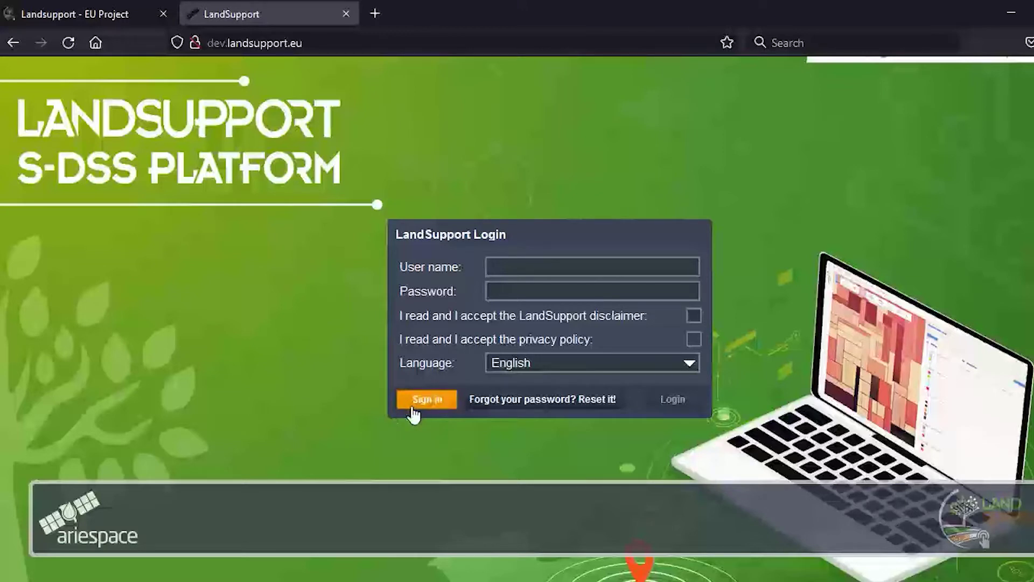
pyautogui.click(522, 269)
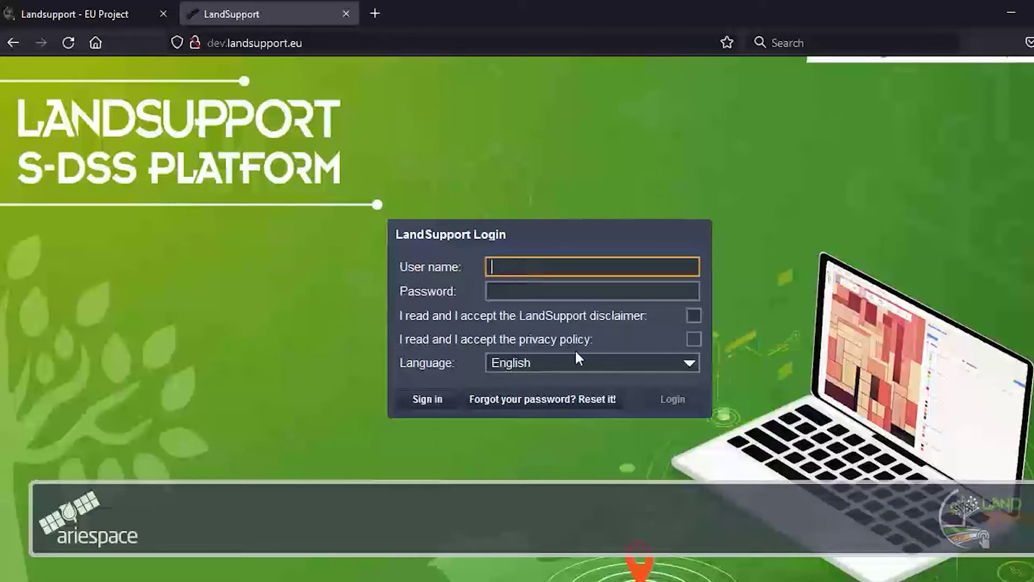
pyautogui.click(555, 327)
pyautogui.click(694, 318)
pyautogui.click(695, 339)
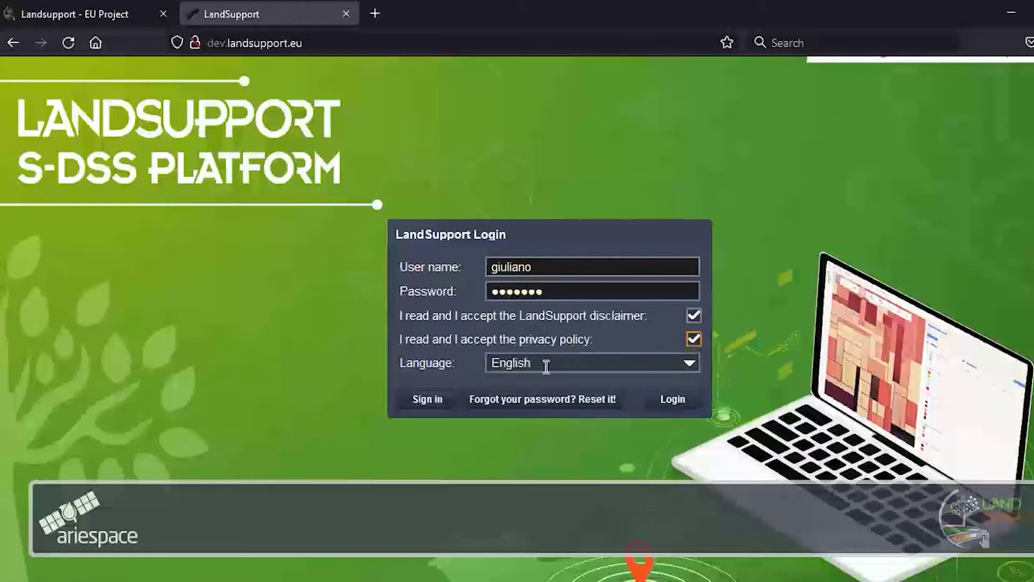
pyautogui.click(678, 406)
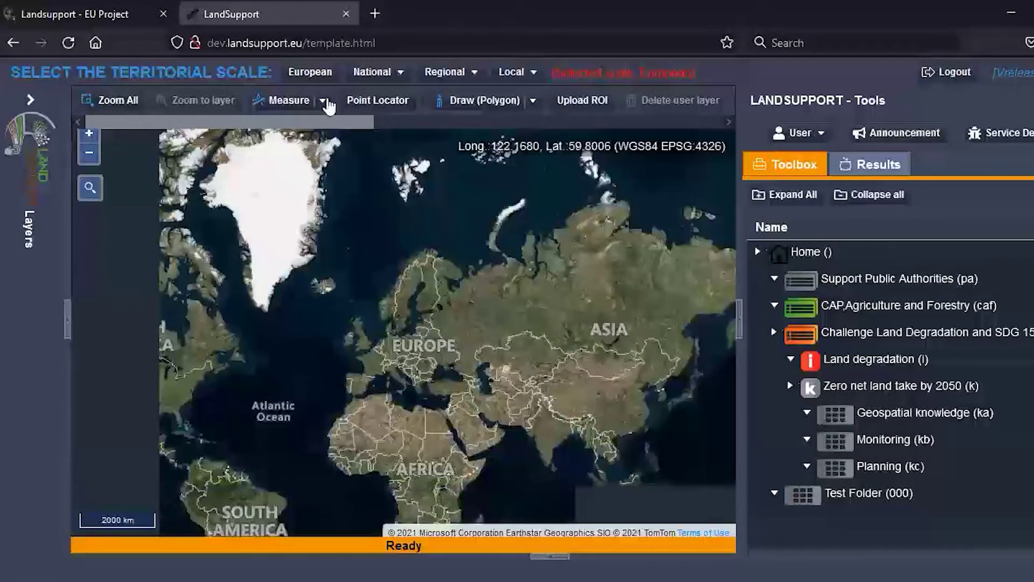
# Use the wizard to choose Climate resilience and ecosystem services, Climate change resilience (tool b1) and Europe, without saving the choice for next time
pyautogui.click(816, 132)
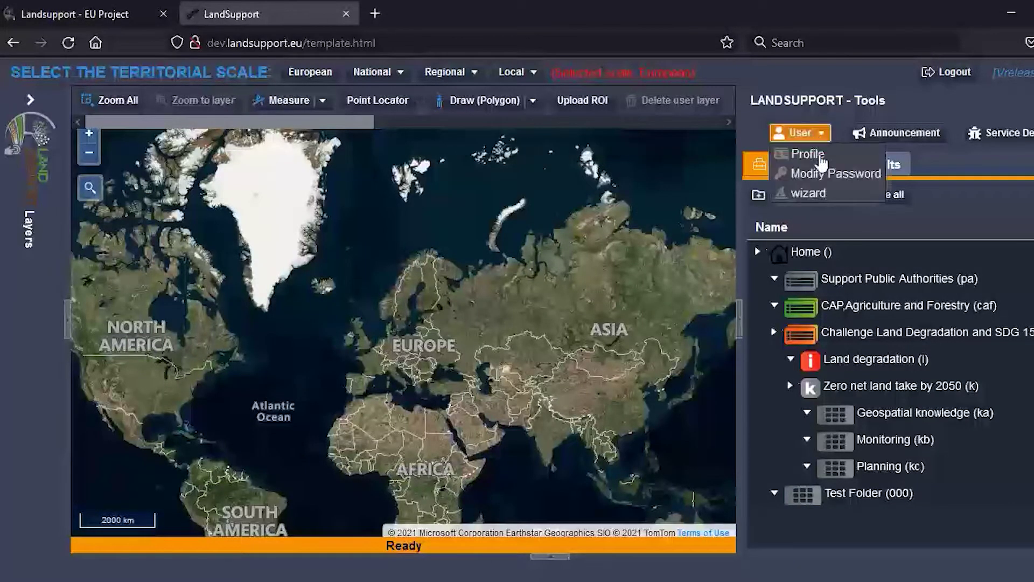
pyautogui.click(801, 193)
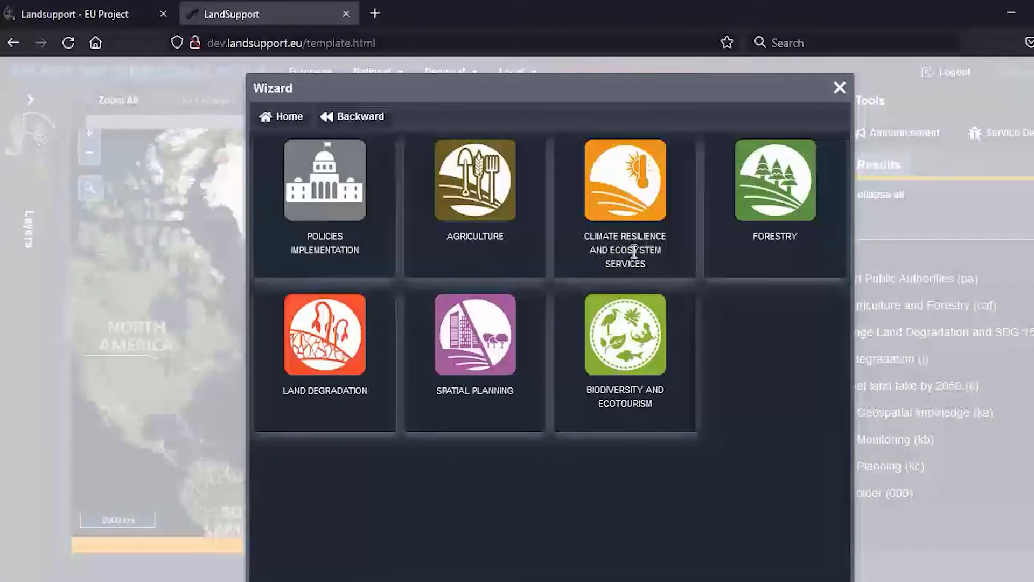
pyautogui.click(618, 192)
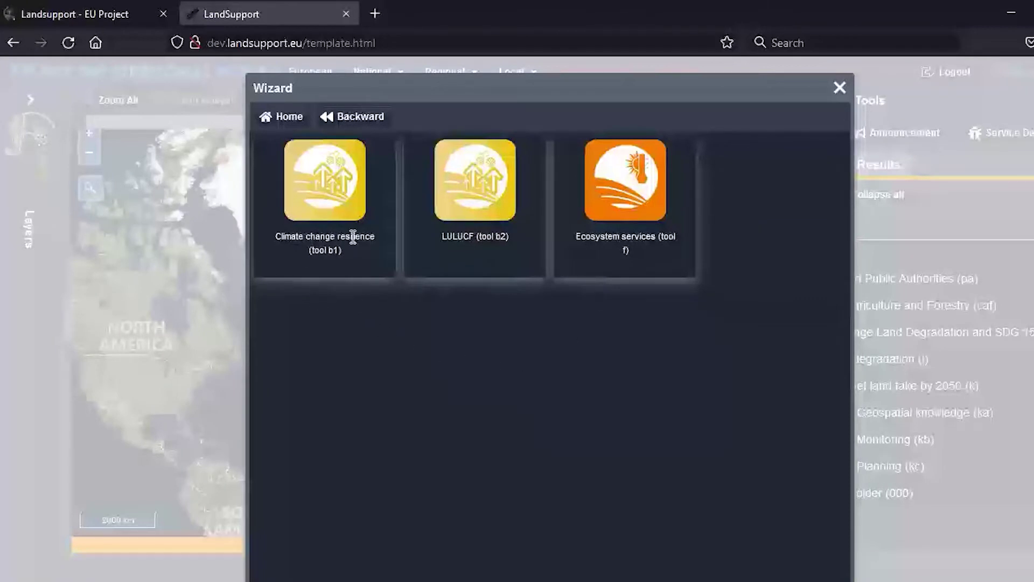
pyautogui.click(321, 177)
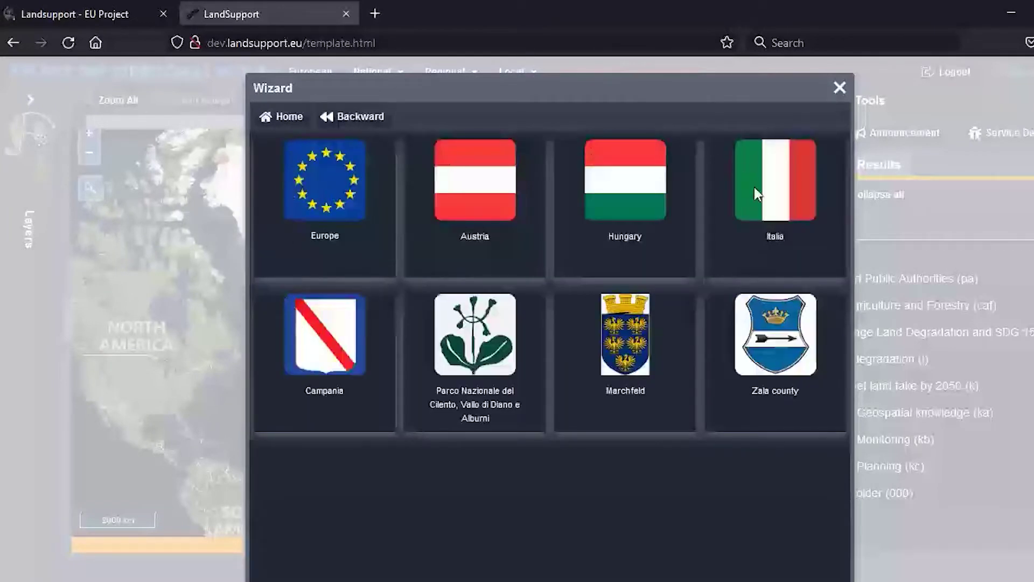
pyautogui.click(327, 205)
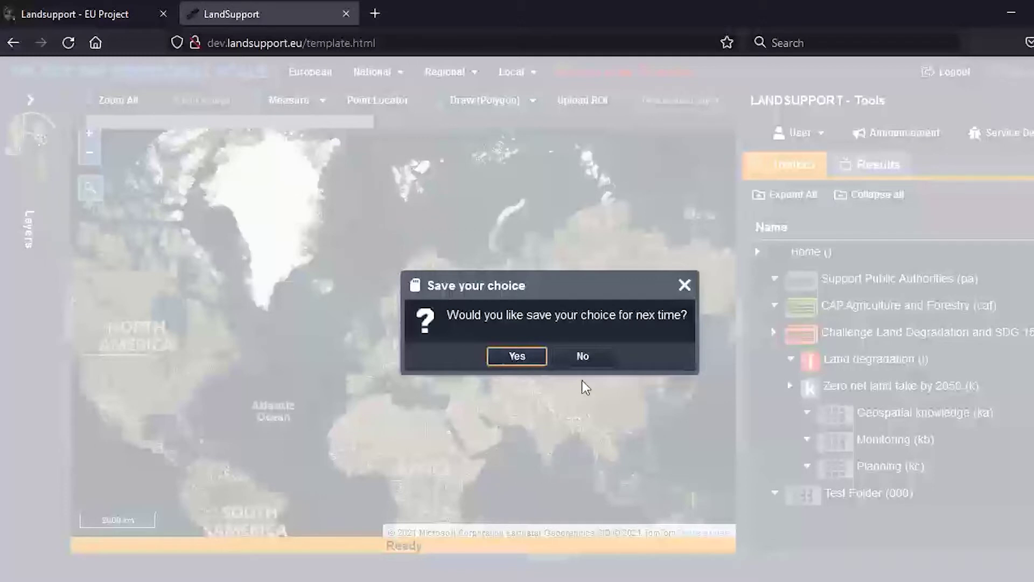
pyautogui.click(597, 360)
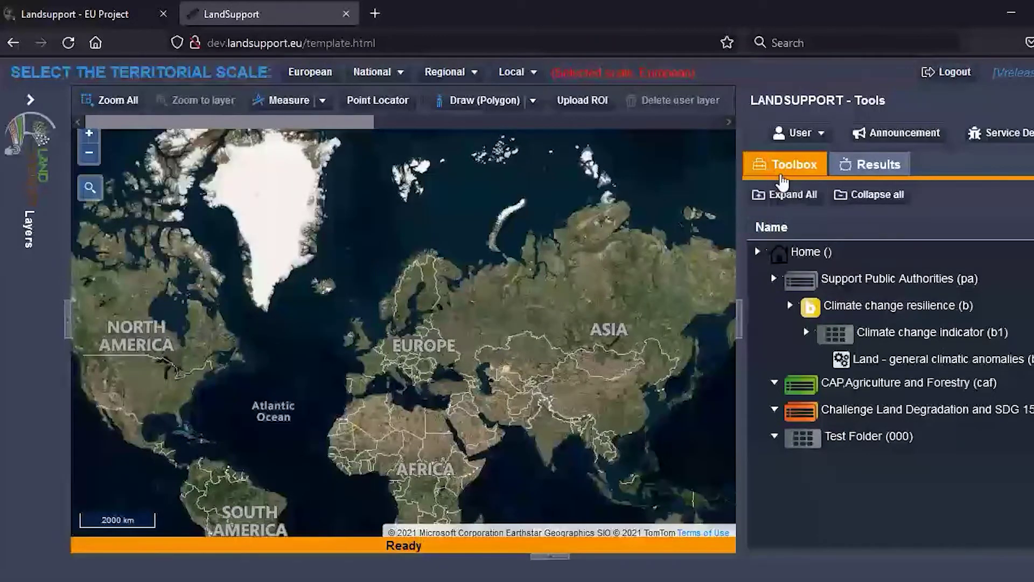
pyautogui.click(782, 251)
pyautogui.click(851, 333)
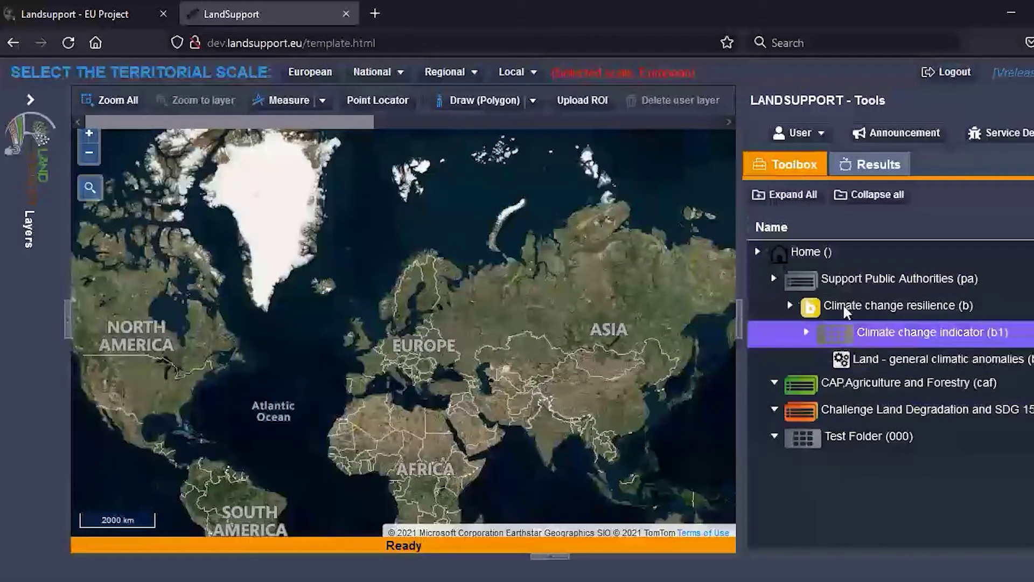
pyautogui.click(838, 449)
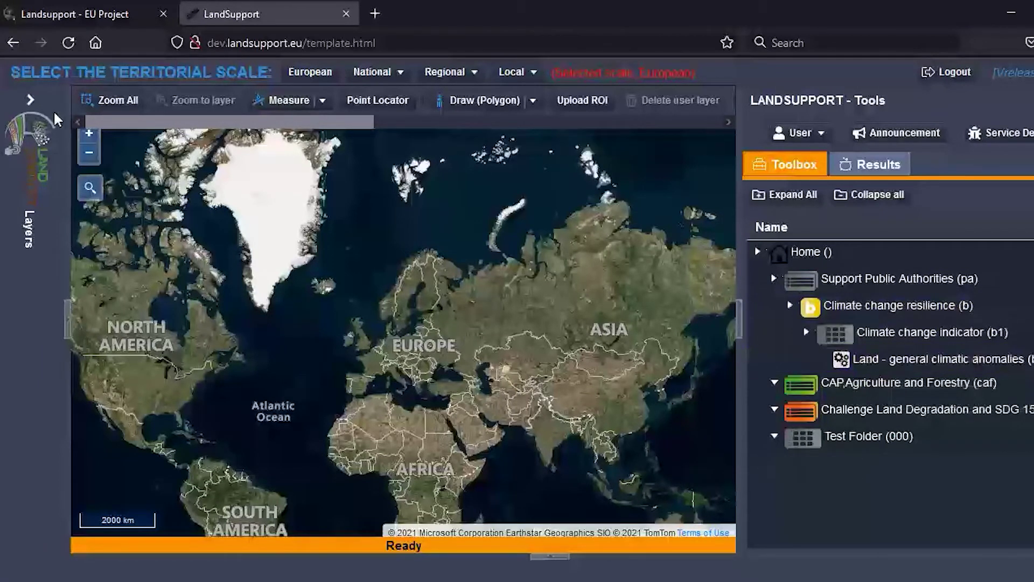
# Examine the available base, raster and vector layers for the European scale and collapse the layer list
pyautogui.click(29, 99)
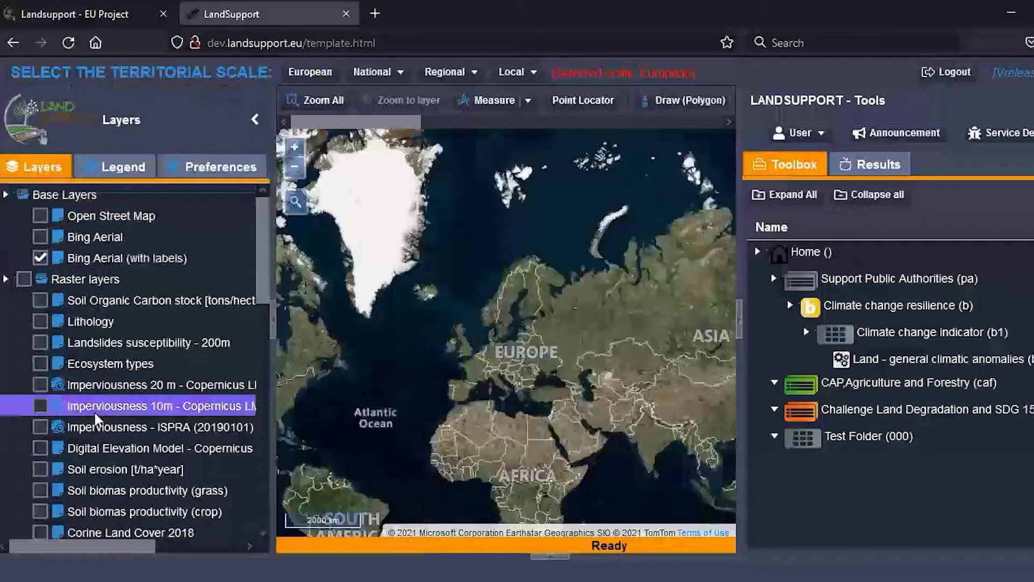
pyautogui.scroll(-5, 164, 369)
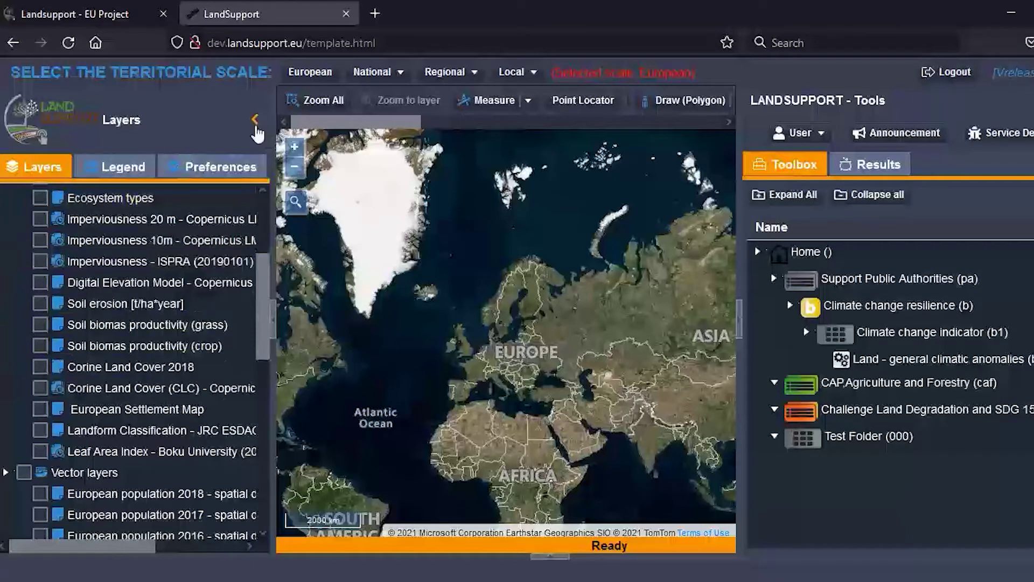
pyautogui.click(255, 121)
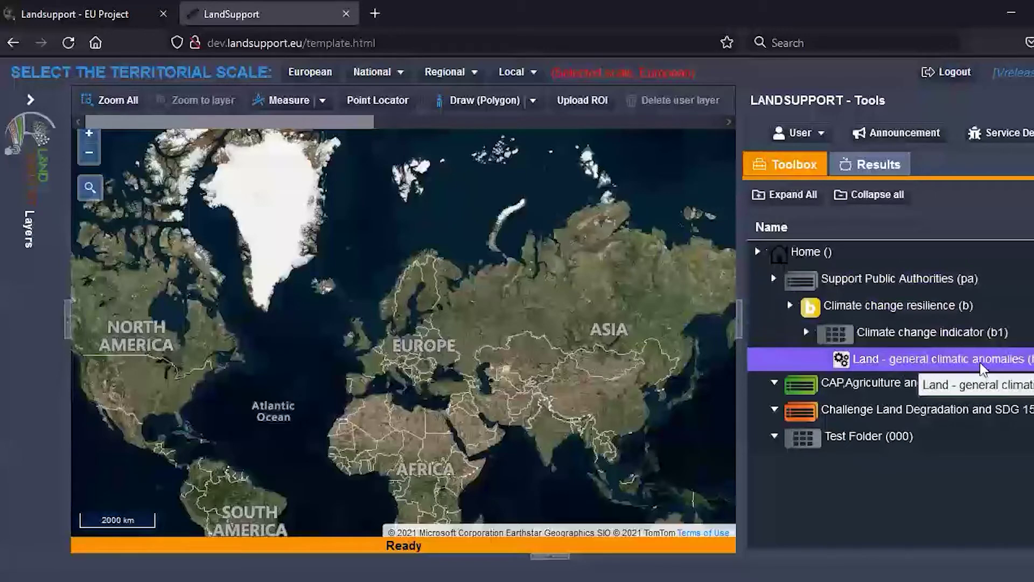
# Open the Land - general climatic anomalies model and set its administrative limits to Berlin (DE) NUTS level=4
pyautogui.click(910, 359)
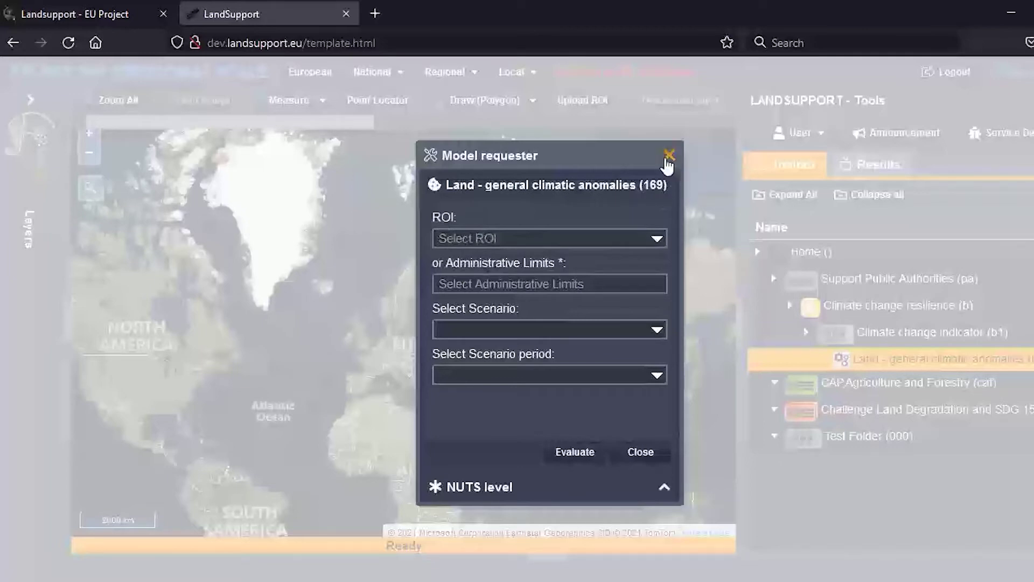
pyautogui.click(669, 157)
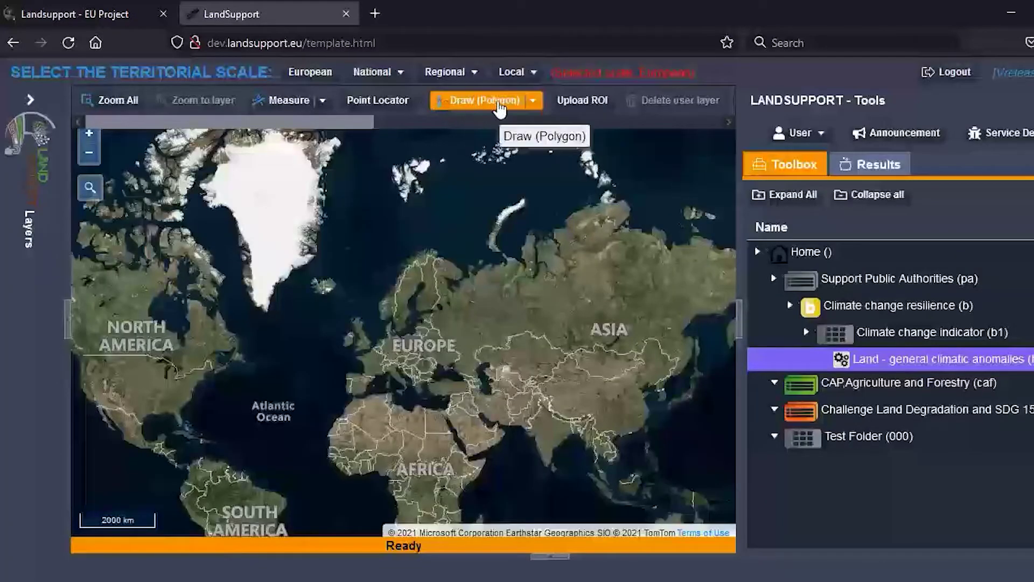
pyautogui.scroll(5, 424, 357)
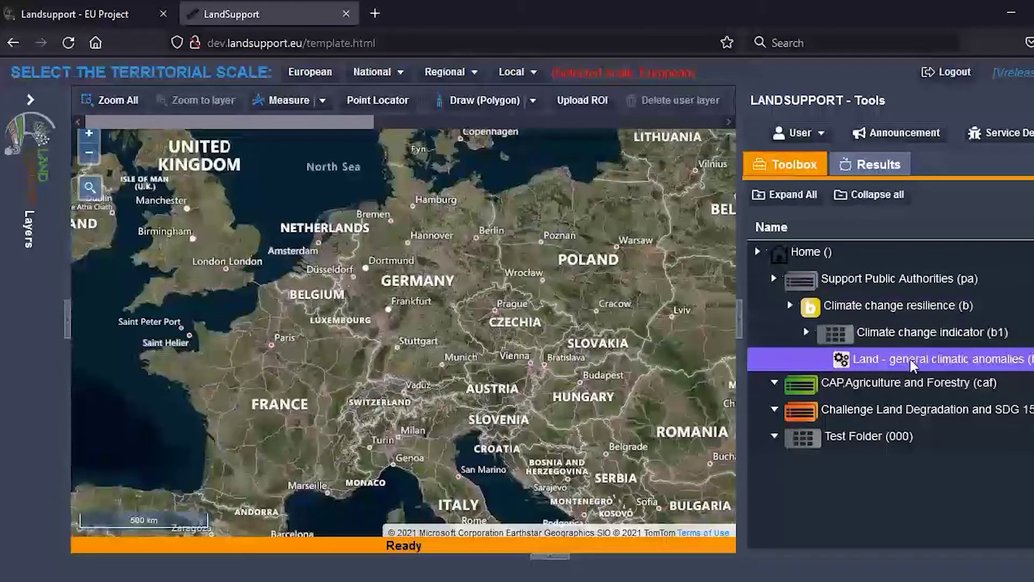
pyautogui.click(874, 362)
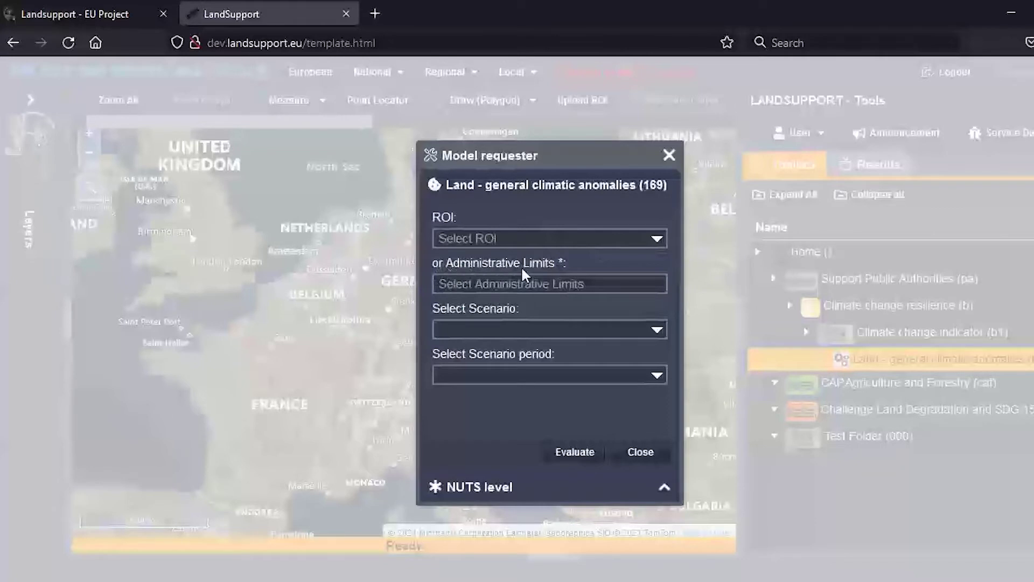
pyautogui.click(567, 289)
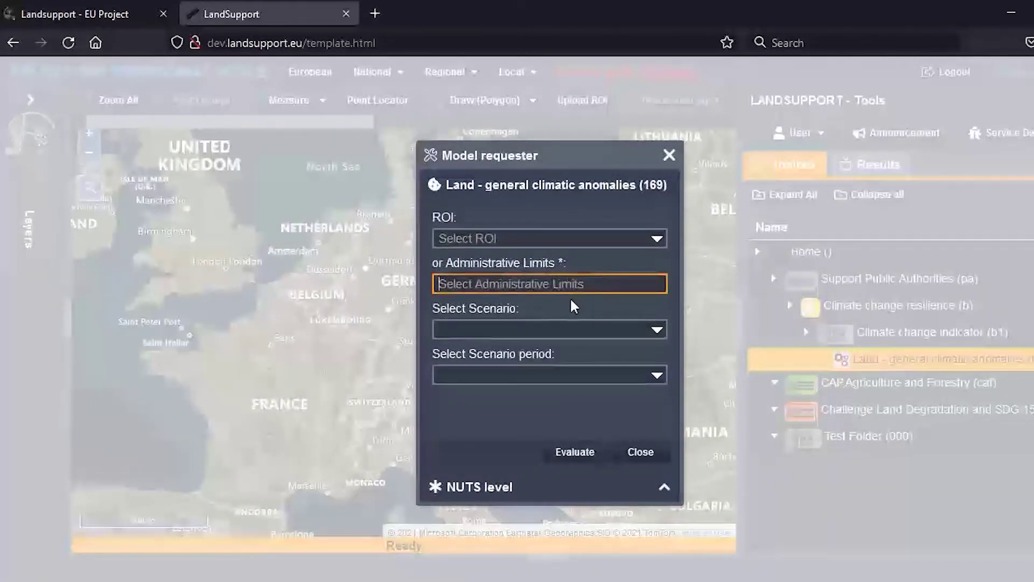
pyautogui.write('b')
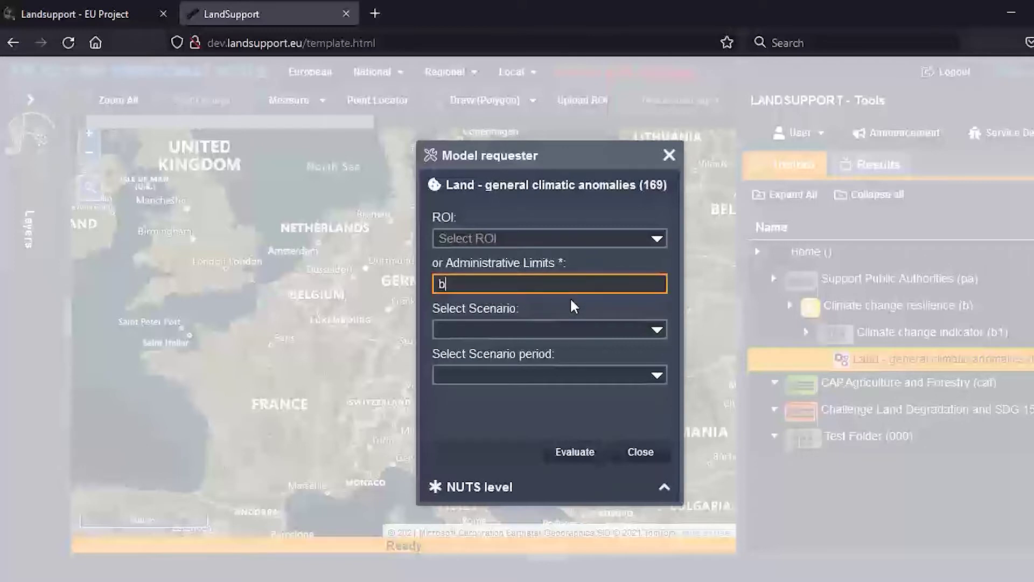
pyautogui.write('erlin (DE) NUTS level=4')
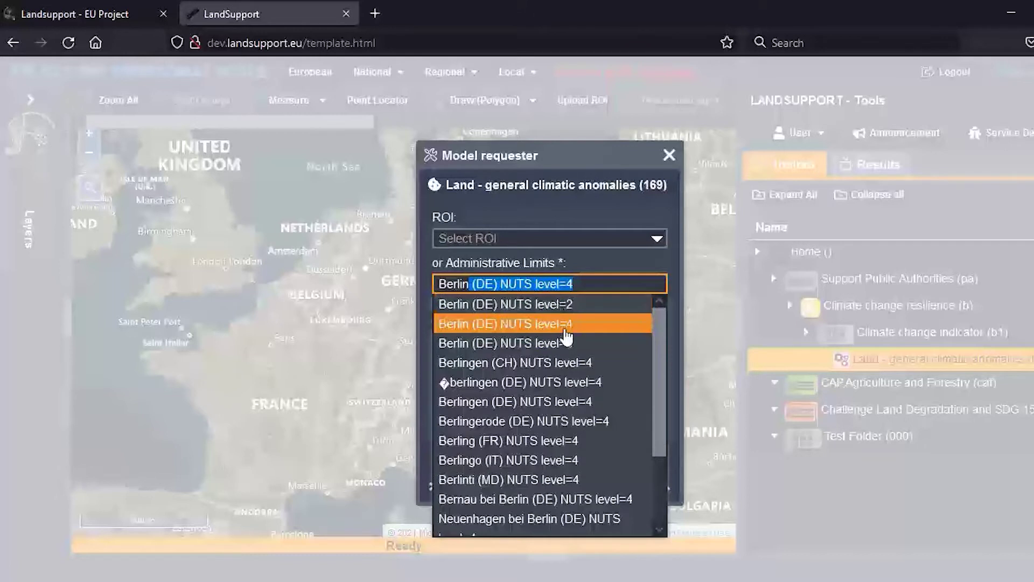
pyautogui.click(483, 324)
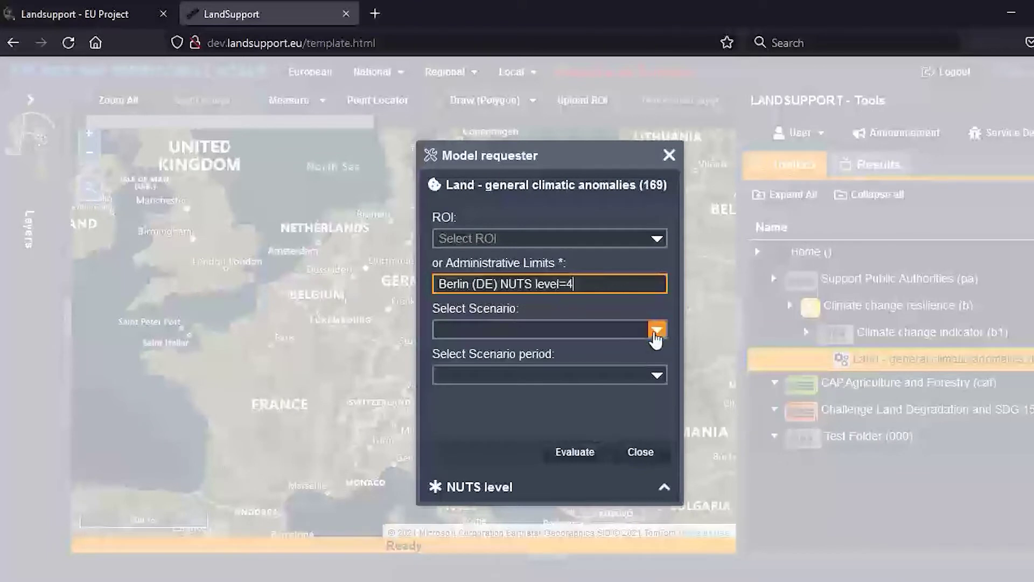
# Evaluate the climatic anomalies model for scenario RCP8.5 and scenario period 2041-2070 vs 1981-2010
pyautogui.click(655, 331)
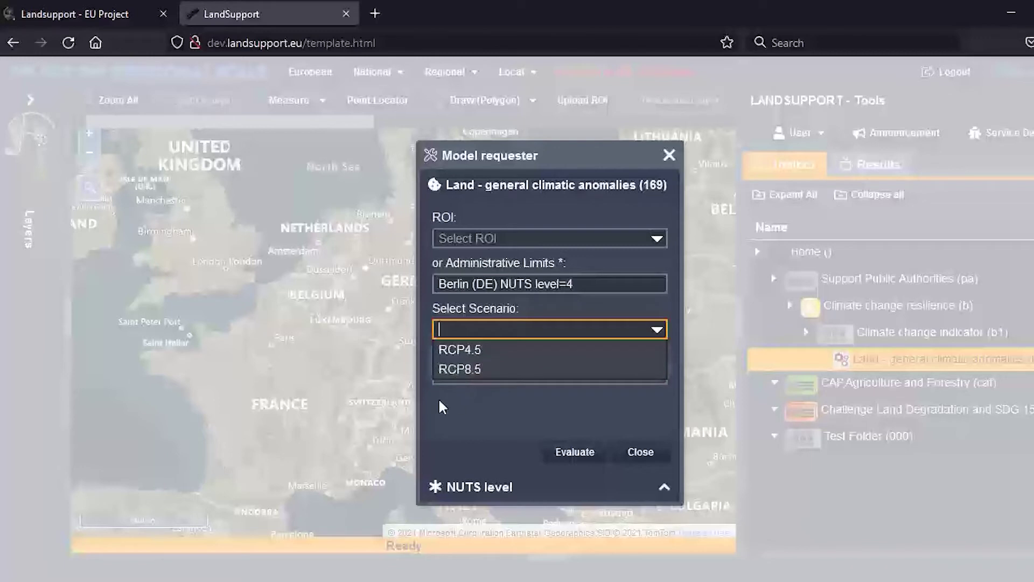
pyautogui.click(465, 369)
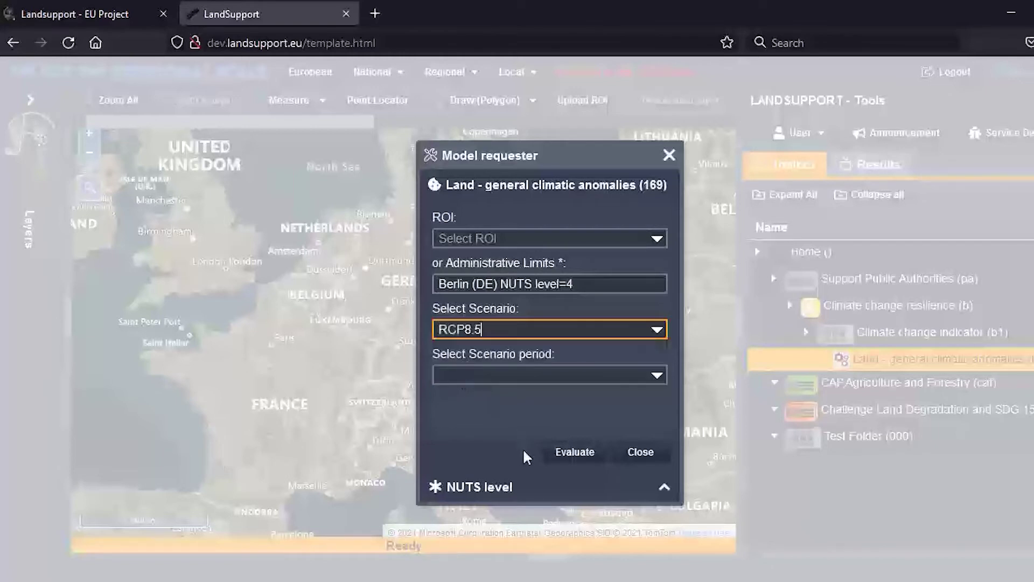
pyautogui.click(654, 378)
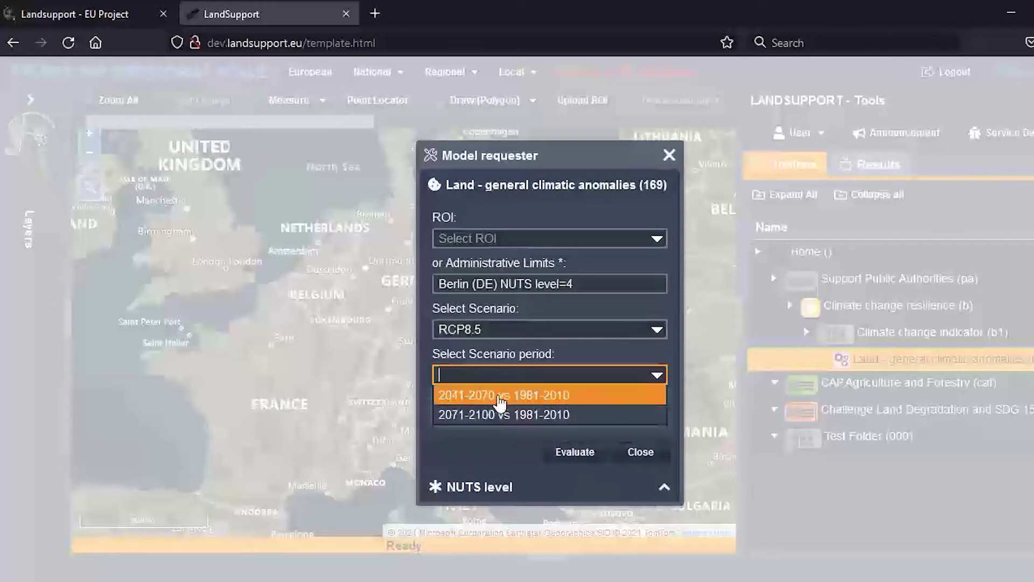
pyautogui.click(500, 398)
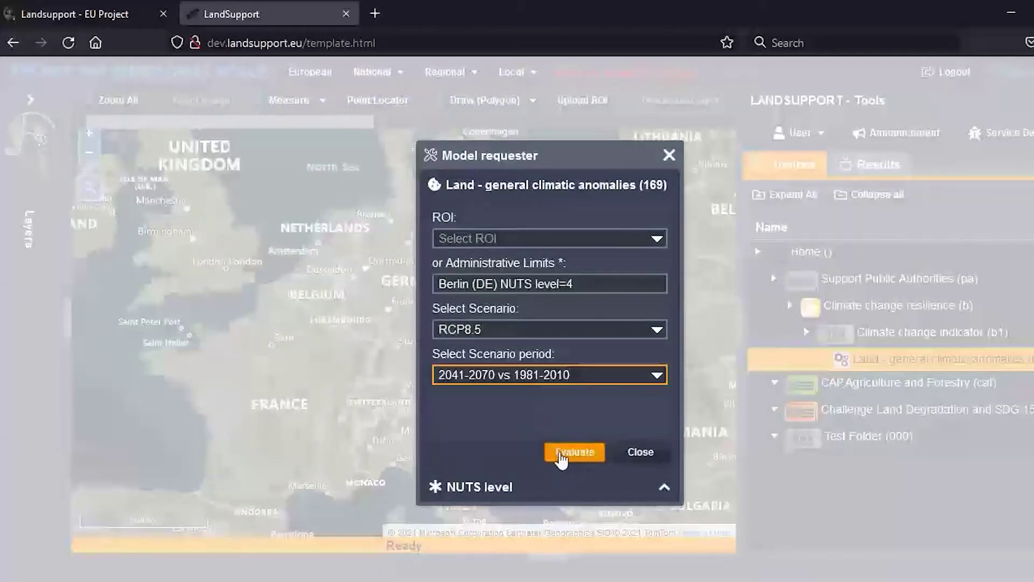
pyautogui.click(561, 458)
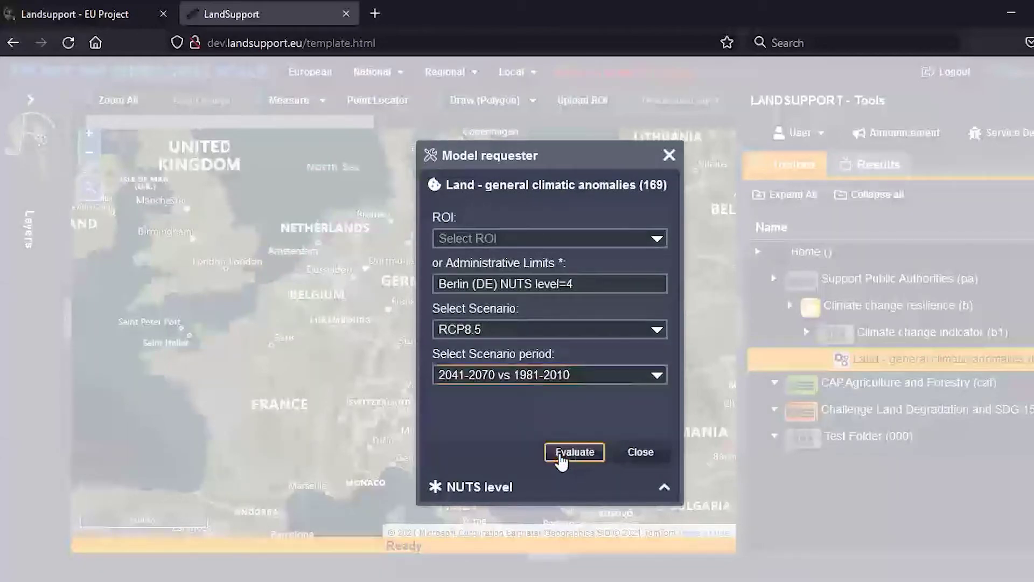
pyautogui.click(538, 361)
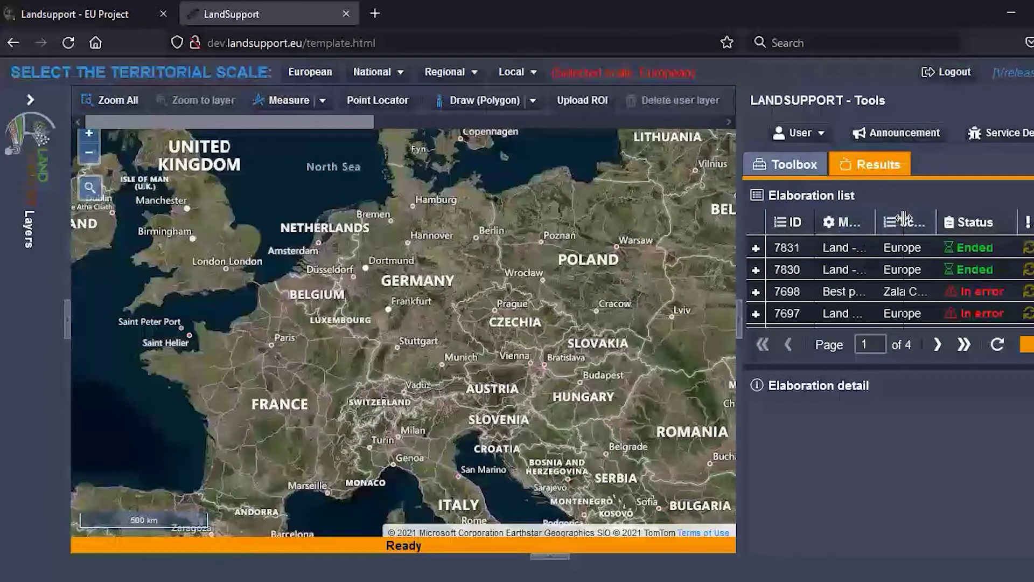
# Widen the Model column in the elaboration list
pyautogui.moveTo(904, 219); pyautogui.dragTo(904, 219)
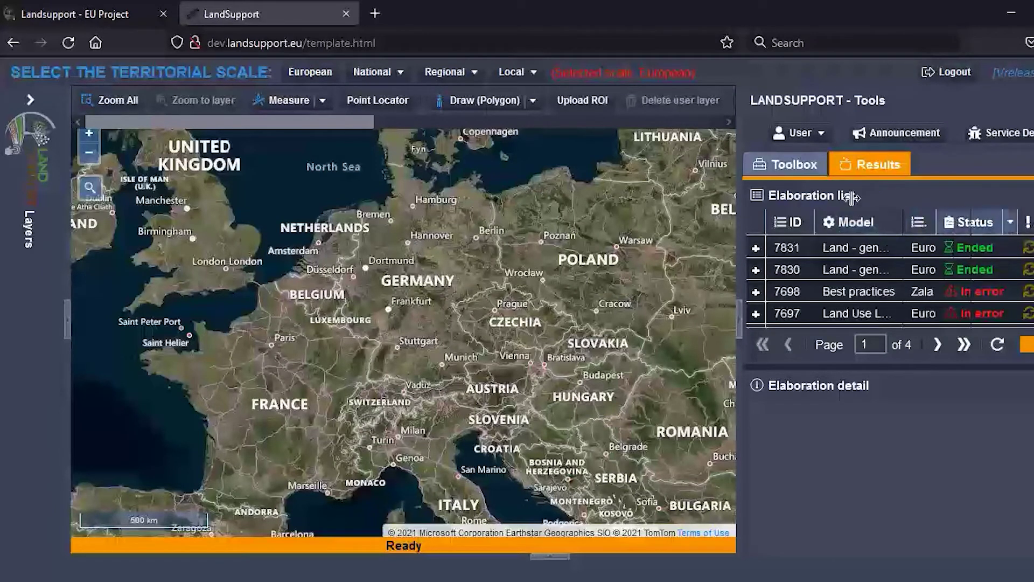
pyautogui.click(832, 253)
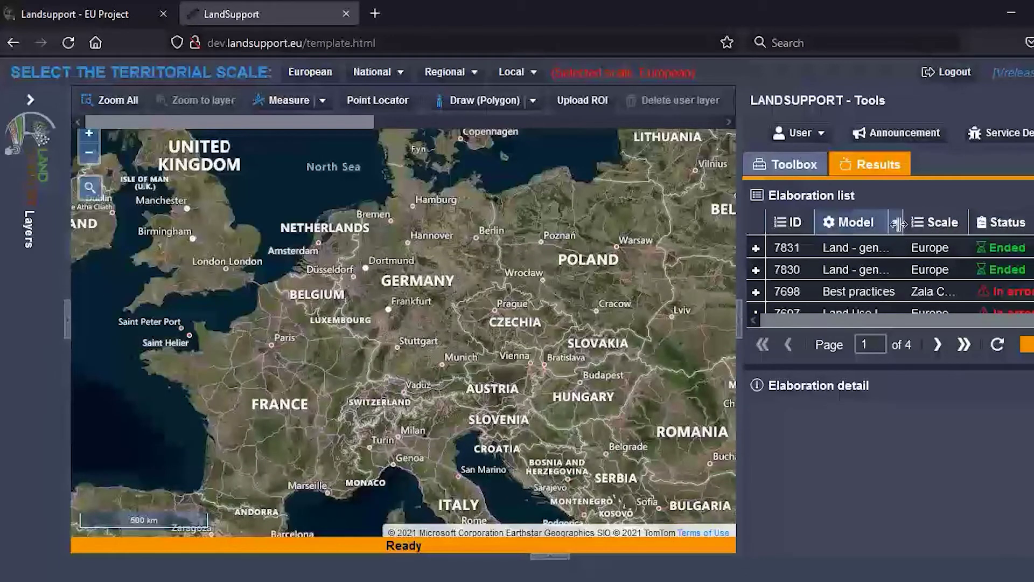
pyautogui.moveTo(899, 223); pyautogui.dragTo(929, 223)
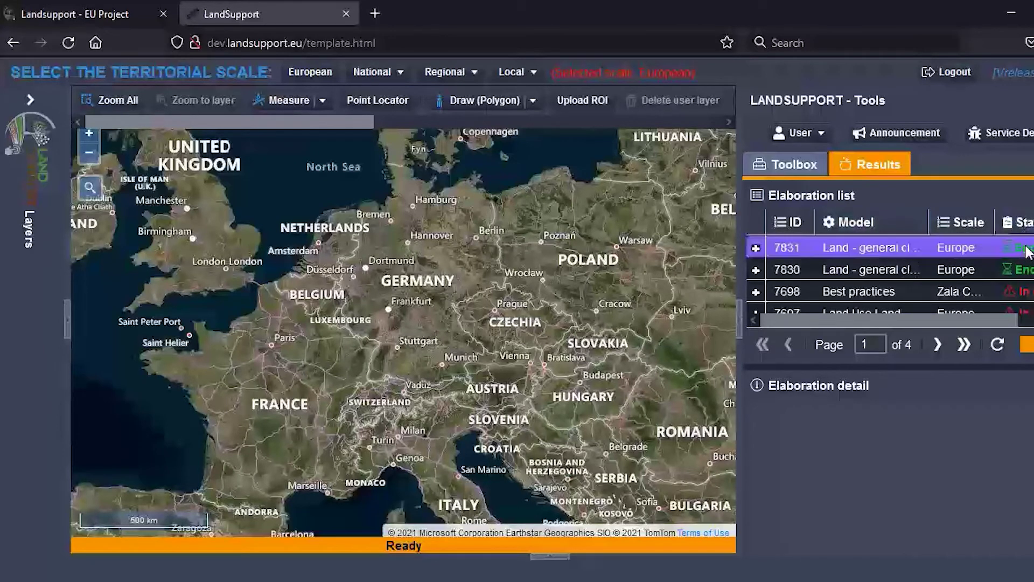
# Select the newest Land - general climatic anomalies elaboration and show its ROI on the map
pyautogui.click(879, 245)
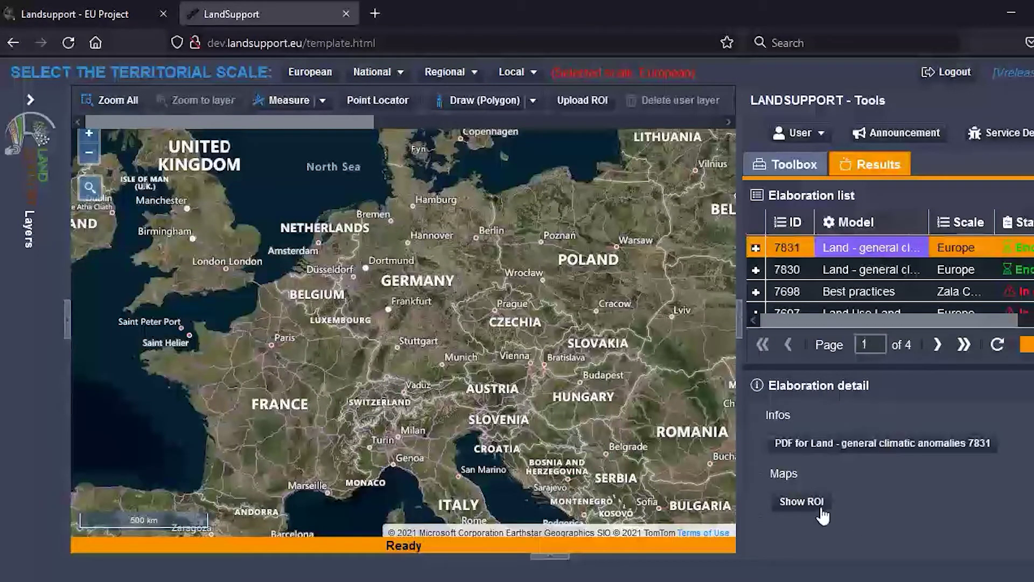
pyautogui.click(805, 504)
pyautogui.click(802, 506)
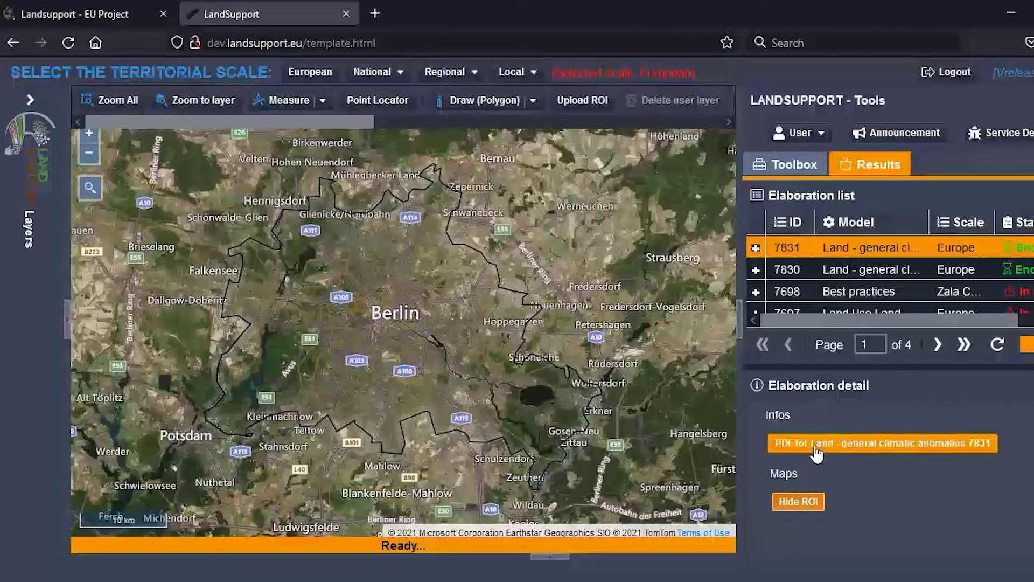
# Open the PDF report of the Berlin climatic anomalies elaboration and check its title and region of interest details
pyautogui.click(895, 448)
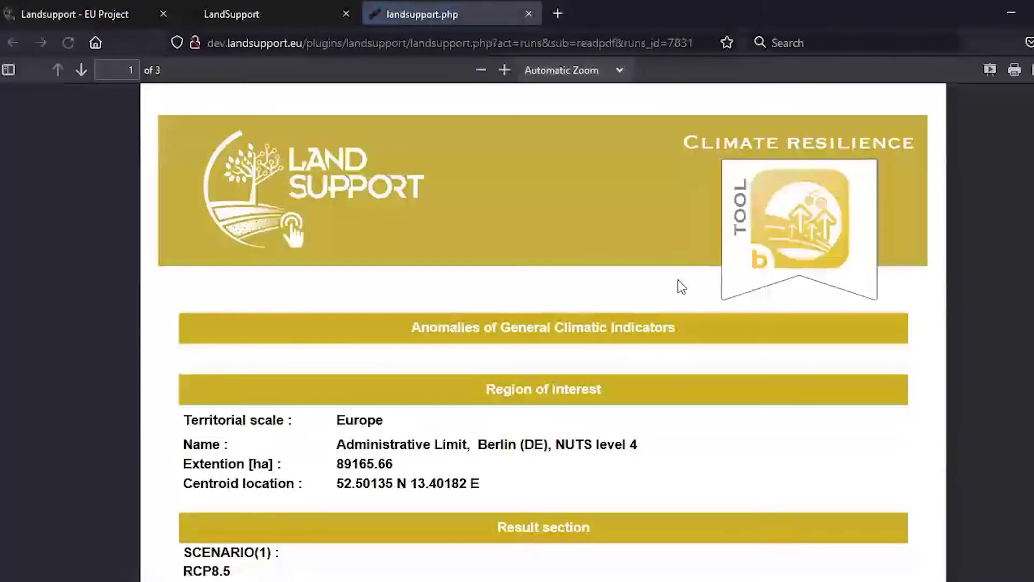
pyautogui.scroll(-5, 680, 286)
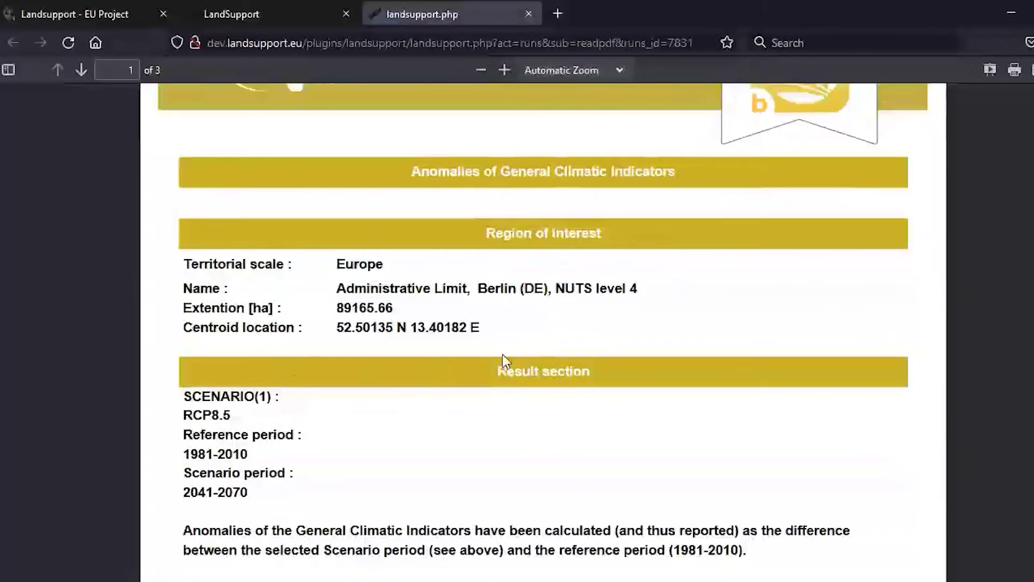
pyautogui.scroll(5, 593, 307)
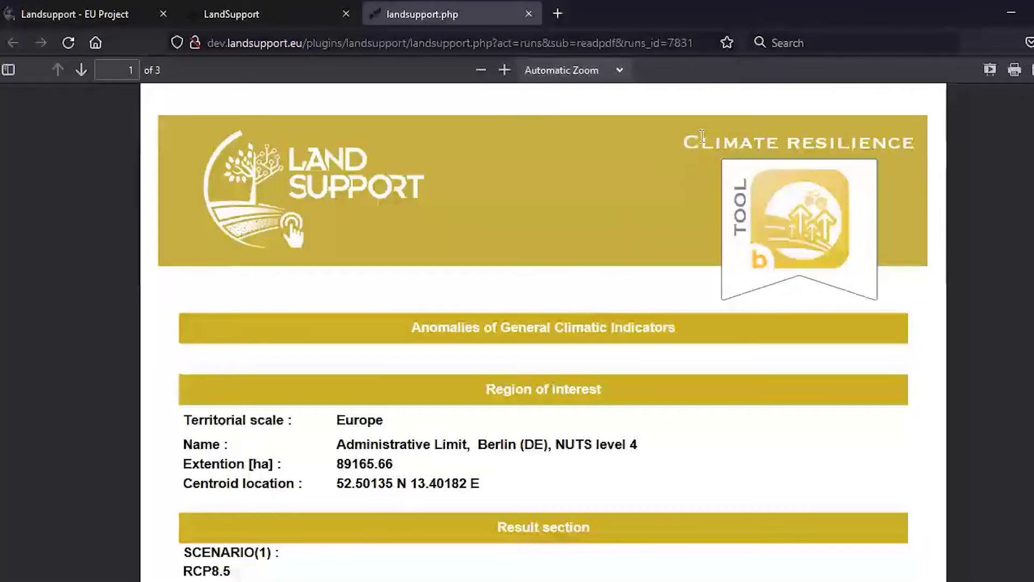
pyautogui.scroll(-2, 408, 286)
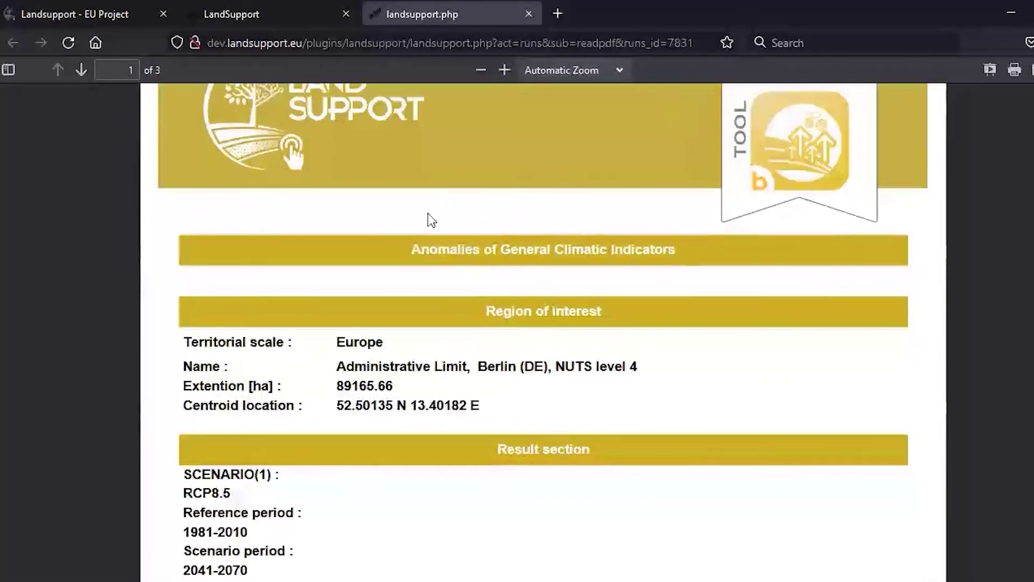
pyautogui.scroll(-1, 506, 225)
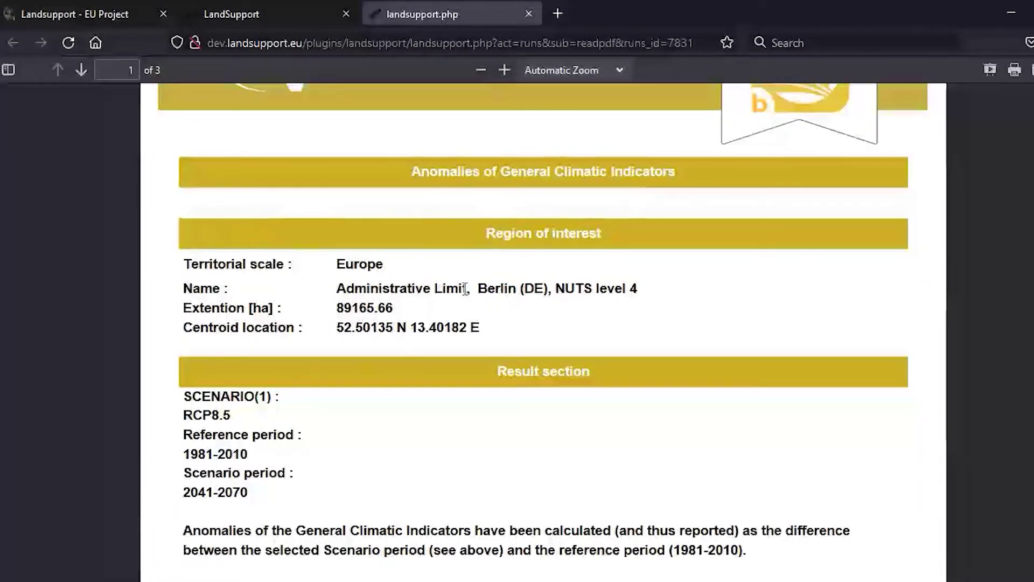
pyautogui.scroll(-3, 465, 289)
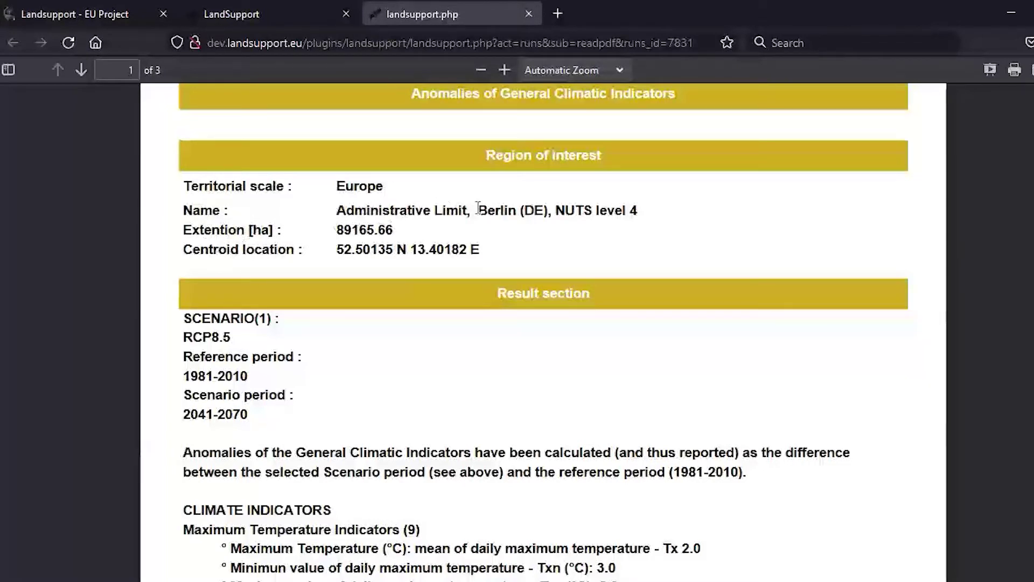
pyautogui.moveTo(479, 210); pyautogui.dragTo(638, 221)
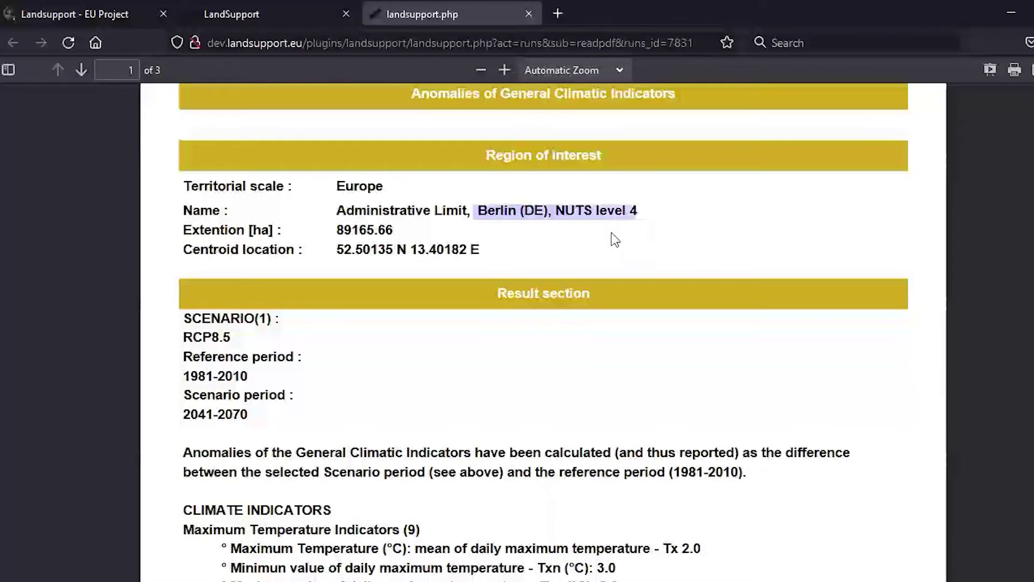
pyautogui.click(524, 252)
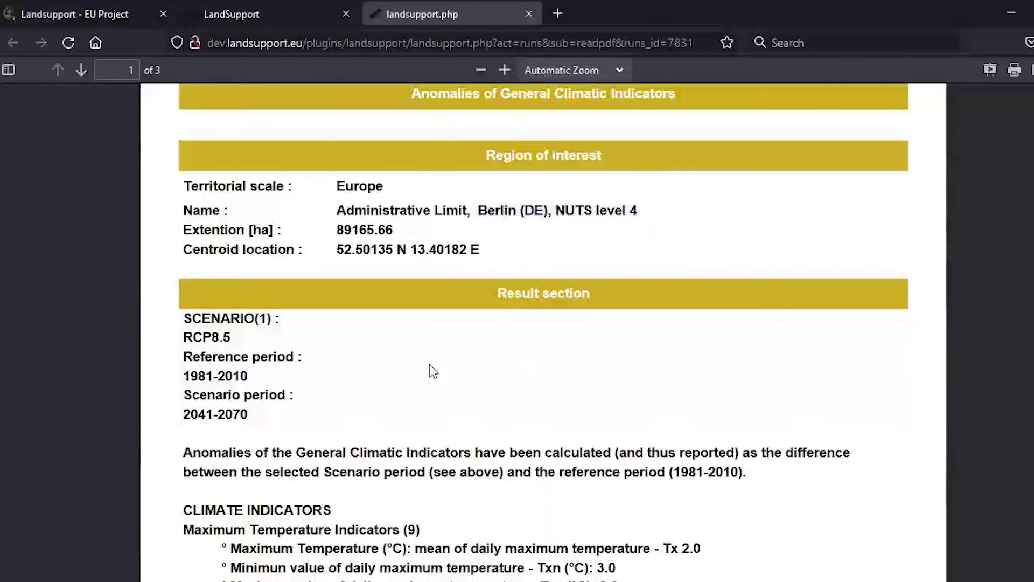
# Examine the report's scenario, reference period, scenario period and the statement on how the anomalies are calculated
pyautogui.scroll(-2, 429, 370)
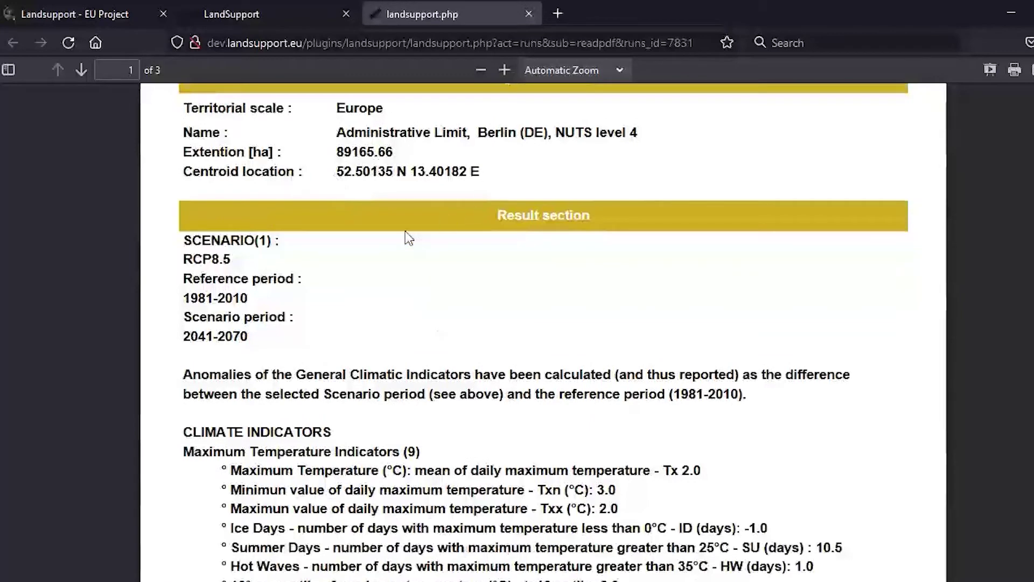
pyautogui.scroll(-2, 413, 280)
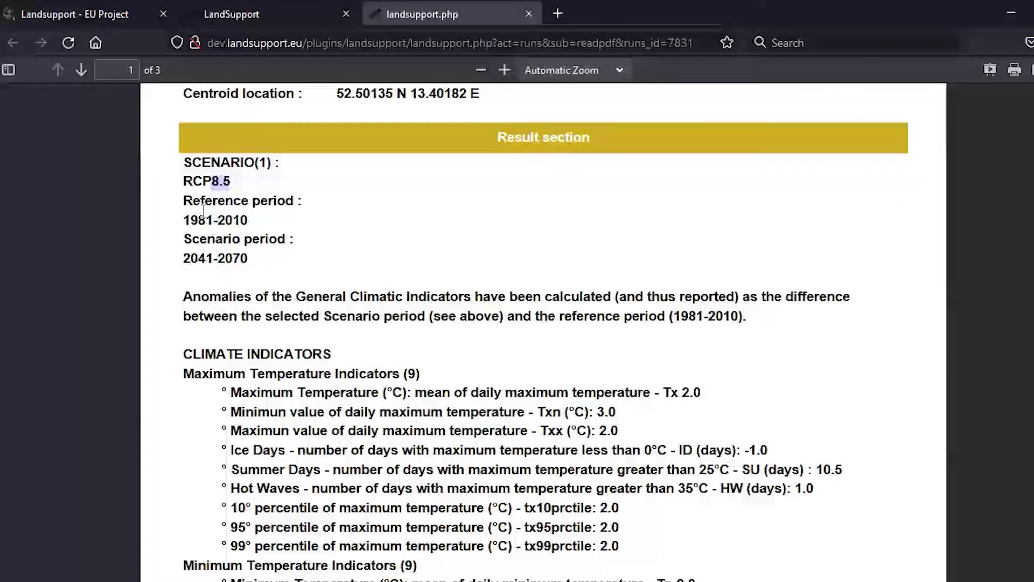
pyautogui.moveTo(186, 258); pyautogui.dragTo(248, 259)
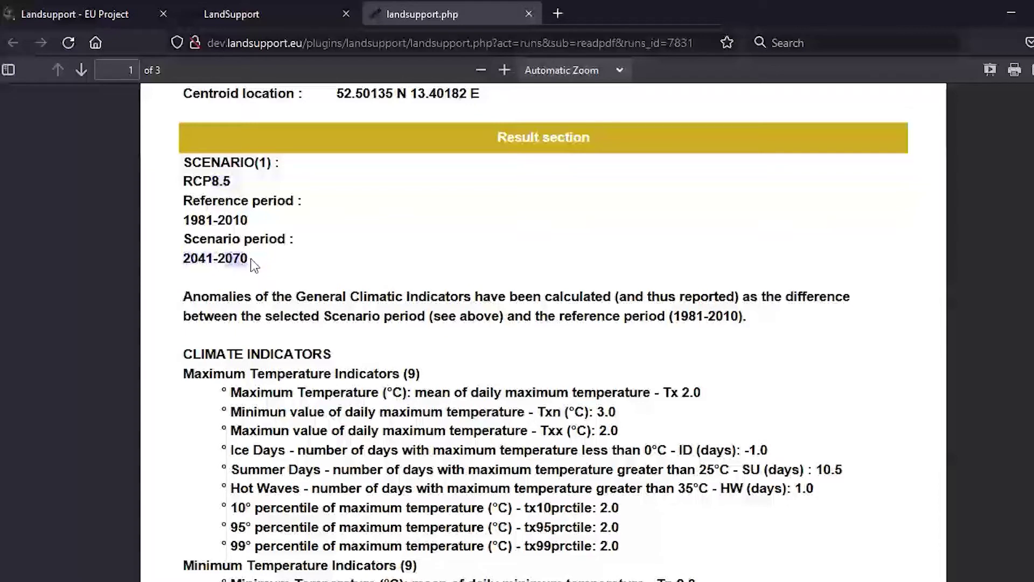
pyautogui.click(294, 264)
pyautogui.moveTo(185, 220); pyautogui.dragTo(213, 220)
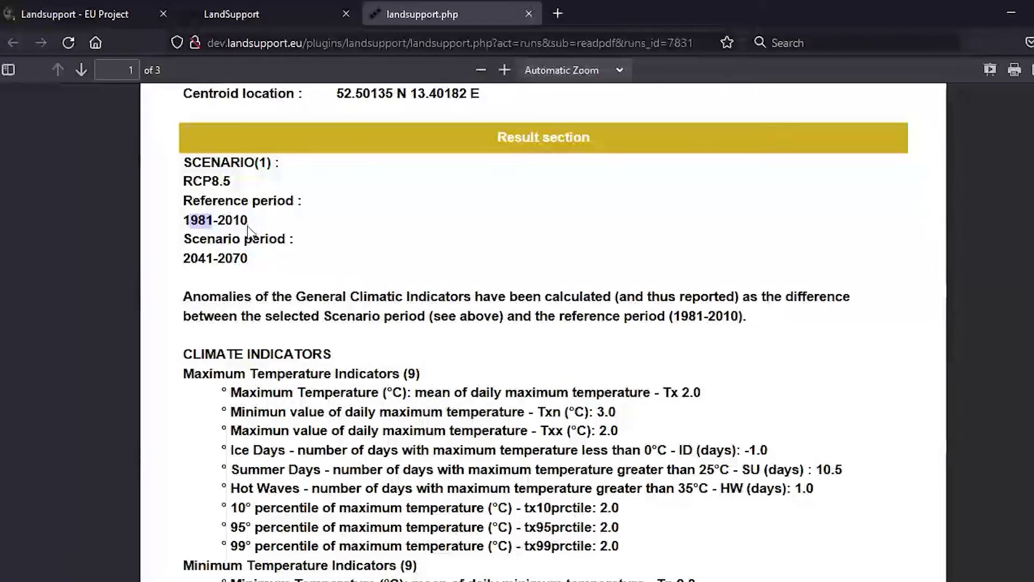
pyautogui.scroll(-2, 232, 289)
pyautogui.scroll(-1, 233, 289)
pyautogui.moveTo(184, 218); pyautogui.dragTo(714, 219)
pyautogui.click(470, 263)
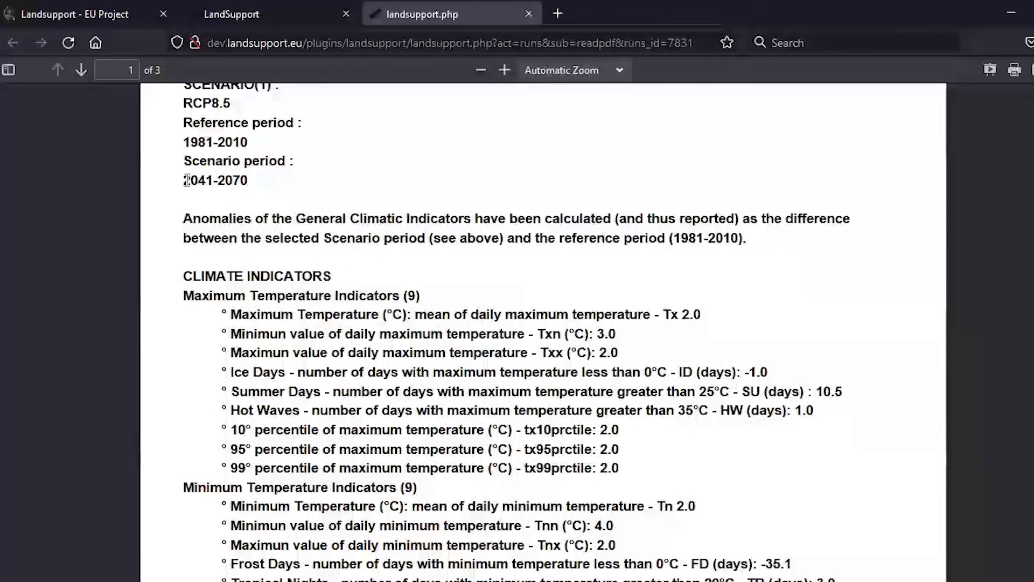
pyautogui.moveTo(185, 180); pyautogui.dragTo(246, 180)
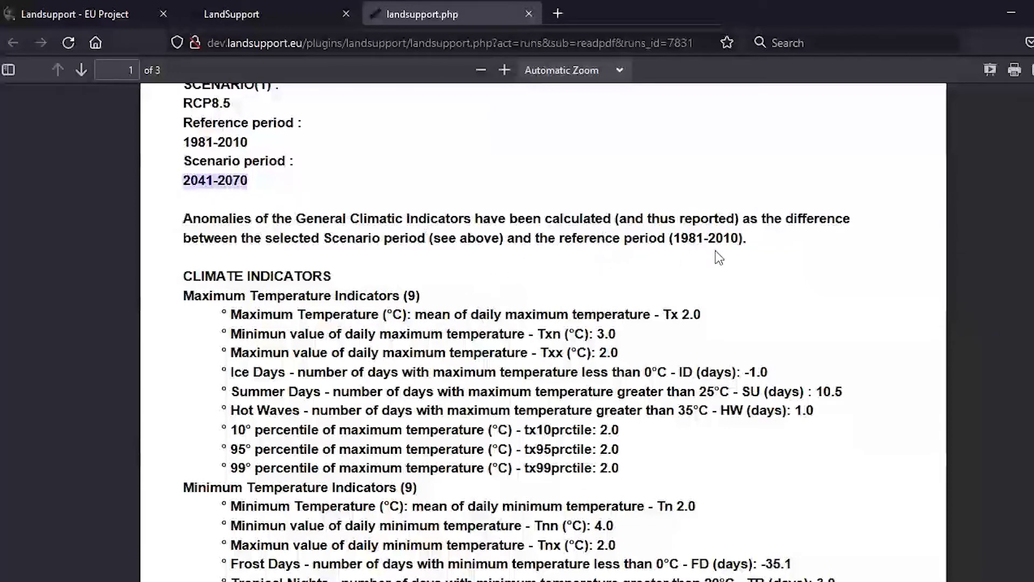
pyautogui.moveTo(677, 238); pyautogui.dragTo(742, 238)
pyautogui.click(737, 286)
# Skim the report's climate indicator groups, covering maximum, minimum and mean temperature and rainfall
pyautogui.scroll(-3, 658, 307)
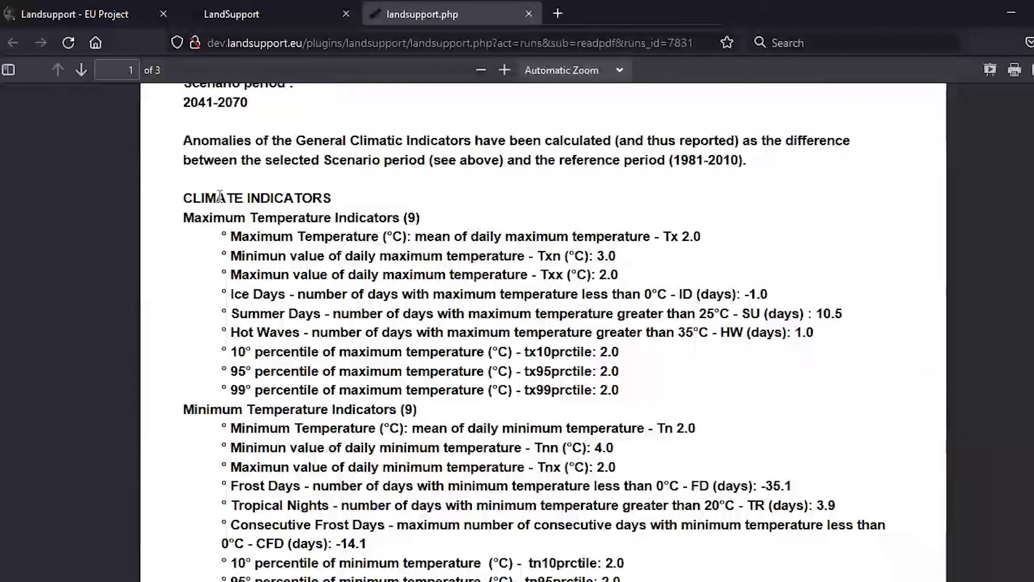
pyautogui.scroll(-15, 248, 237)
pyautogui.scroll(15, 248, 238)
pyautogui.moveTo(183, 217); pyautogui.dragTo(398, 219)
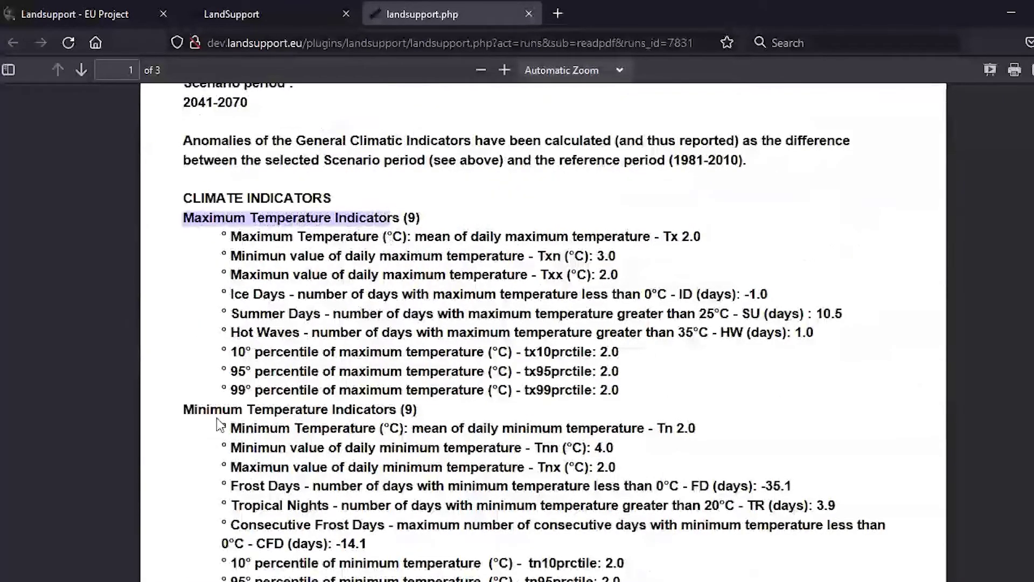
pyautogui.moveTo(183, 139); pyautogui.dragTo(397, 410)
pyautogui.click(398, 411)
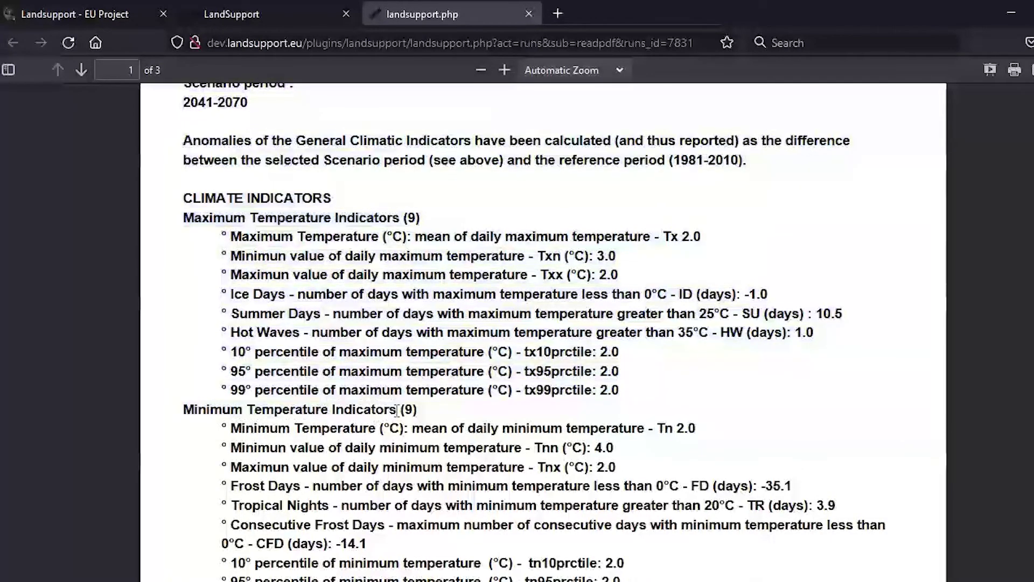
pyautogui.scroll(-10, 398, 410)
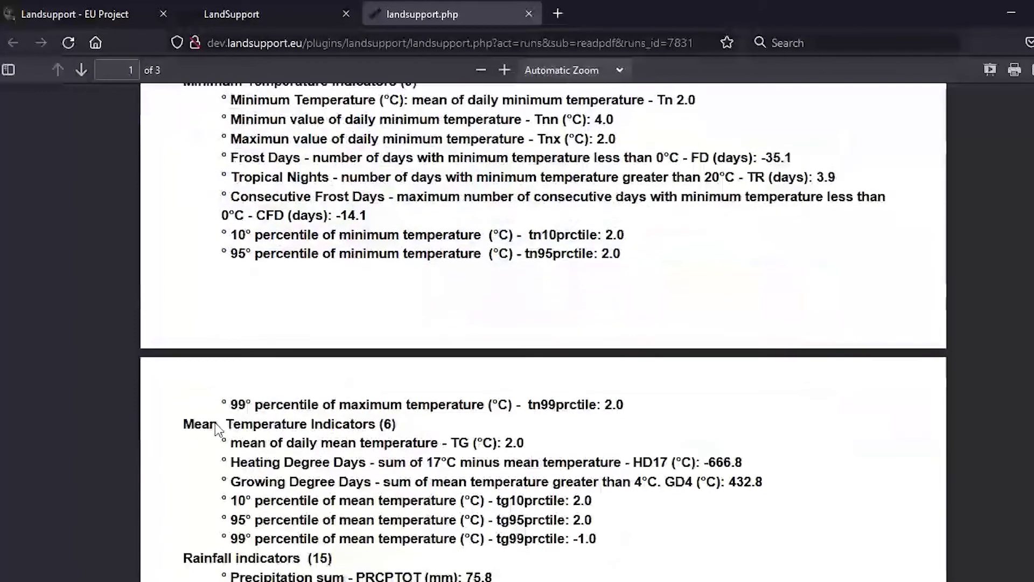
pyautogui.scroll(-2, 215, 422)
pyautogui.scroll(-5, 213, 380)
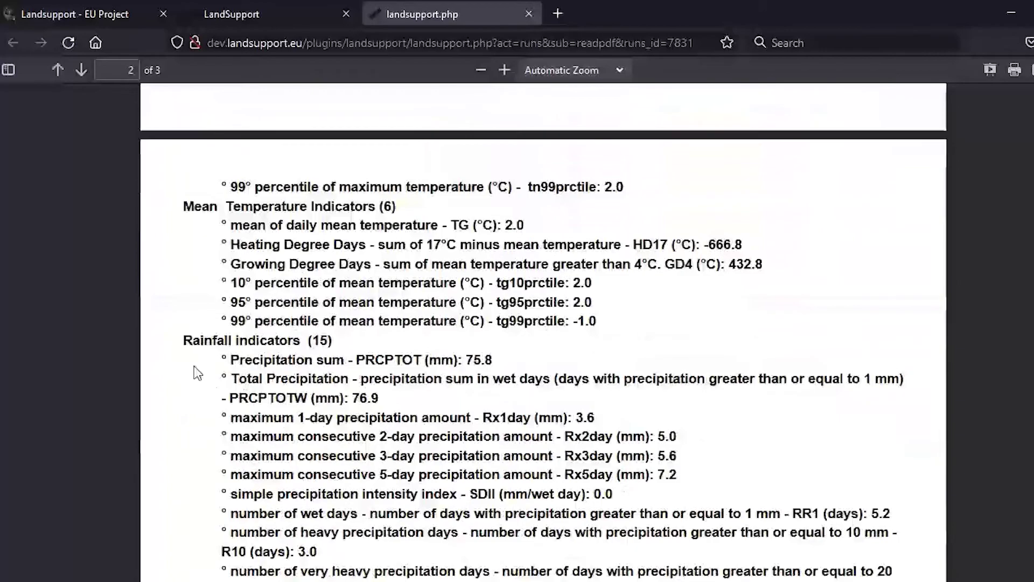
pyautogui.scroll(-5, 194, 367)
pyautogui.scroll(-2, 291, 262)
pyautogui.scroll(20, 291, 263)
pyautogui.scroll(-3, 279, 315)
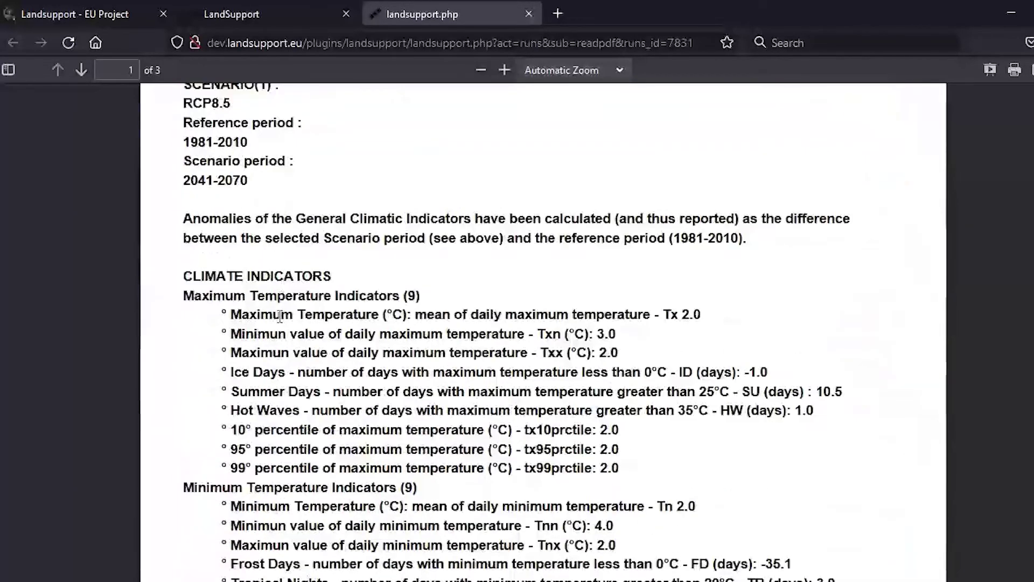
# Examine the maximum temperature indicators, their values and units, relating them to the reference and scenario periods
pyautogui.scroll(-3, 279, 315)
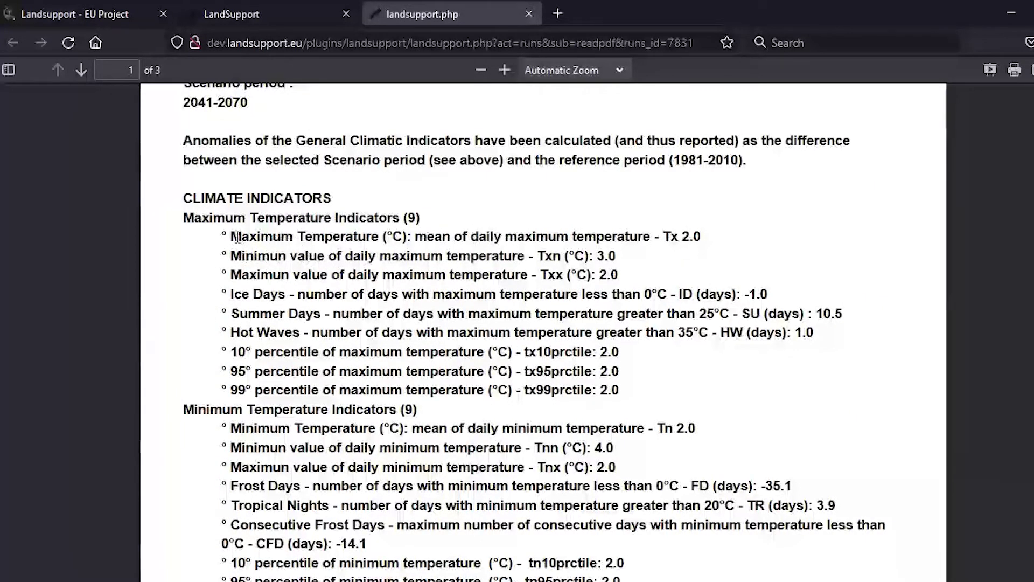
pyautogui.moveTo(235, 256); pyautogui.dragTo(522, 259)
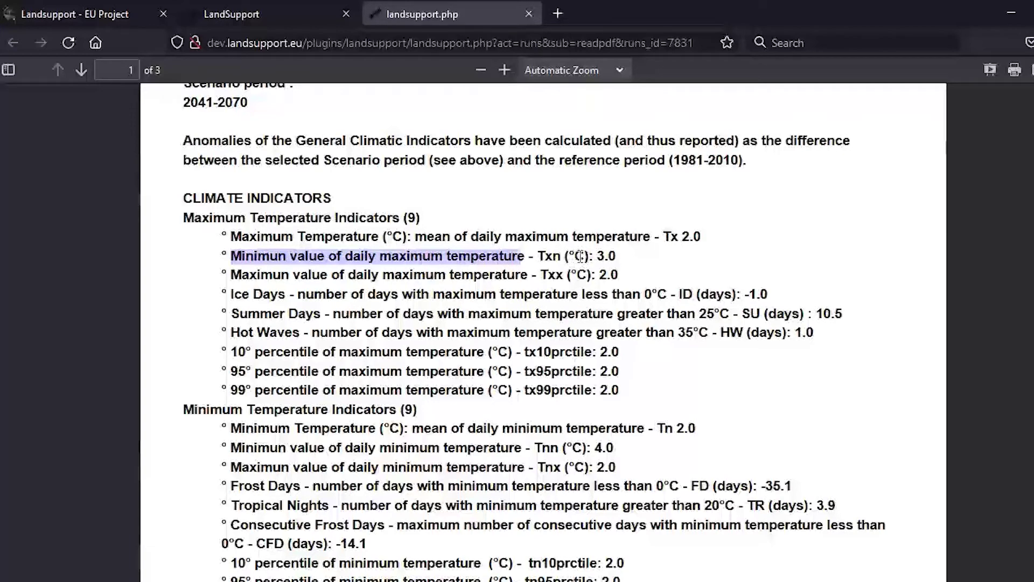
pyautogui.click(601, 257)
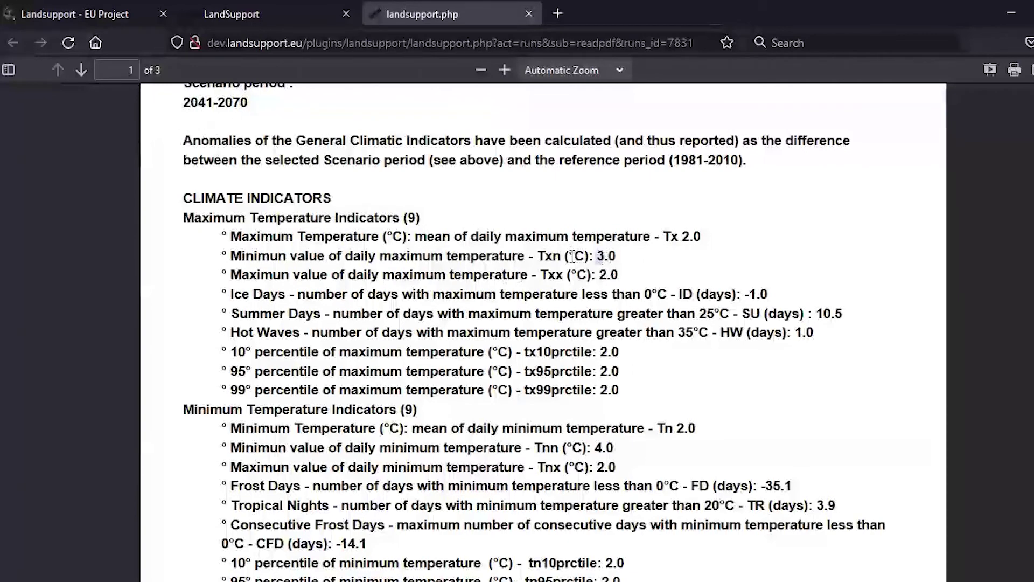
pyautogui.moveTo(567, 257); pyautogui.dragTo(584, 260)
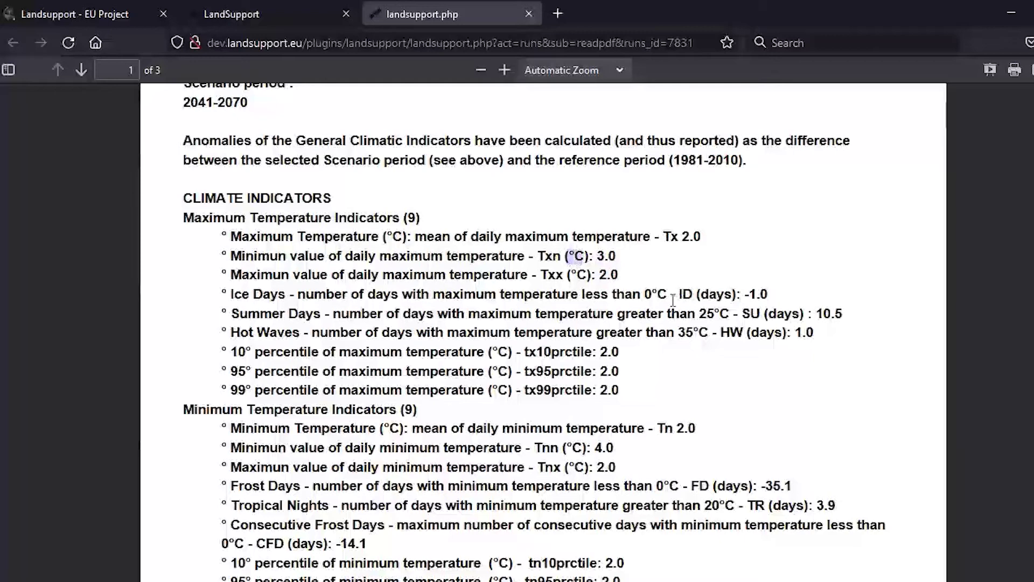
pyautogui.scroll(2, 524, 292)
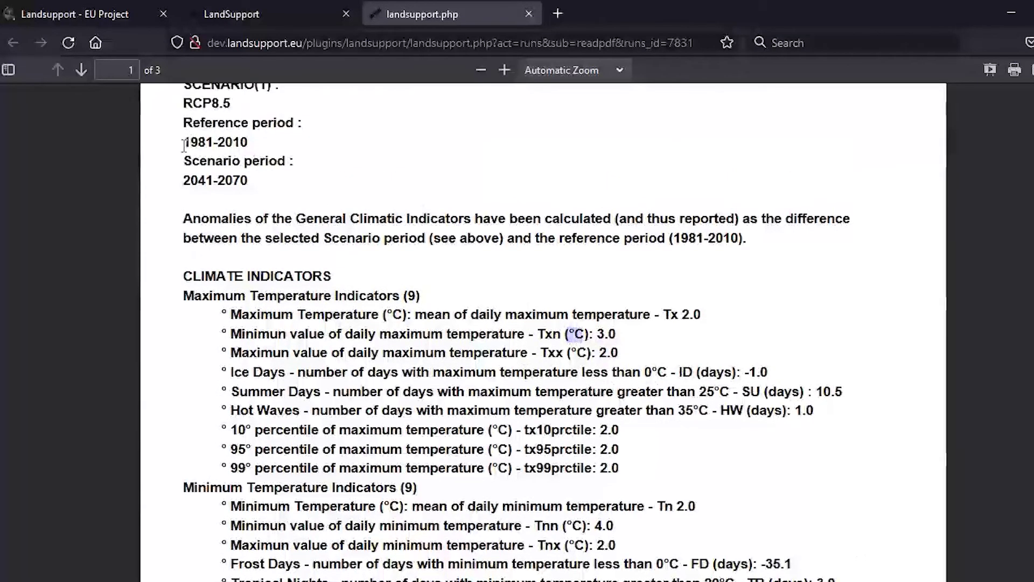
pyautogui.tripleClick(227, 143)
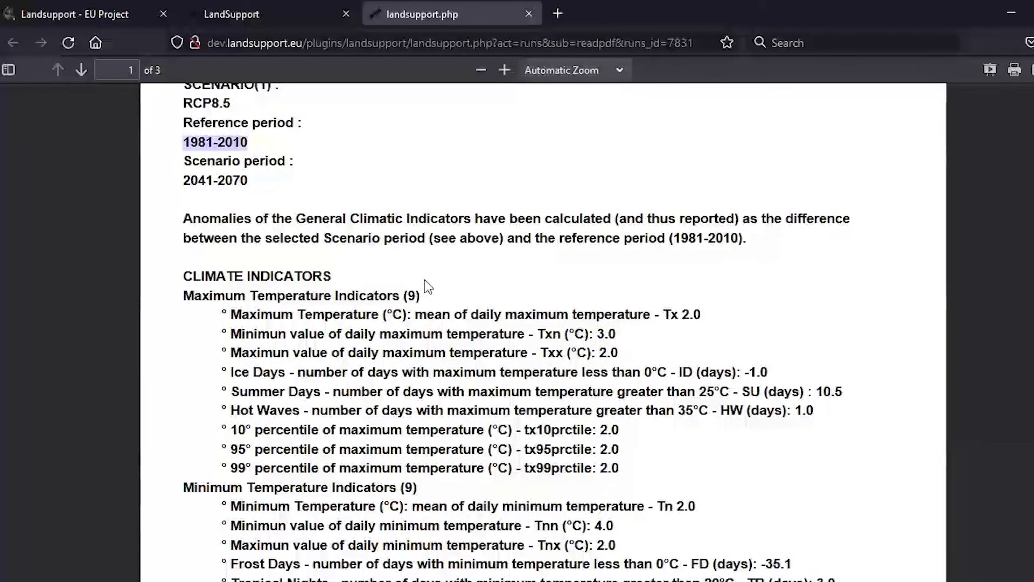
pyautogui.scroll(-2, 425, 280)
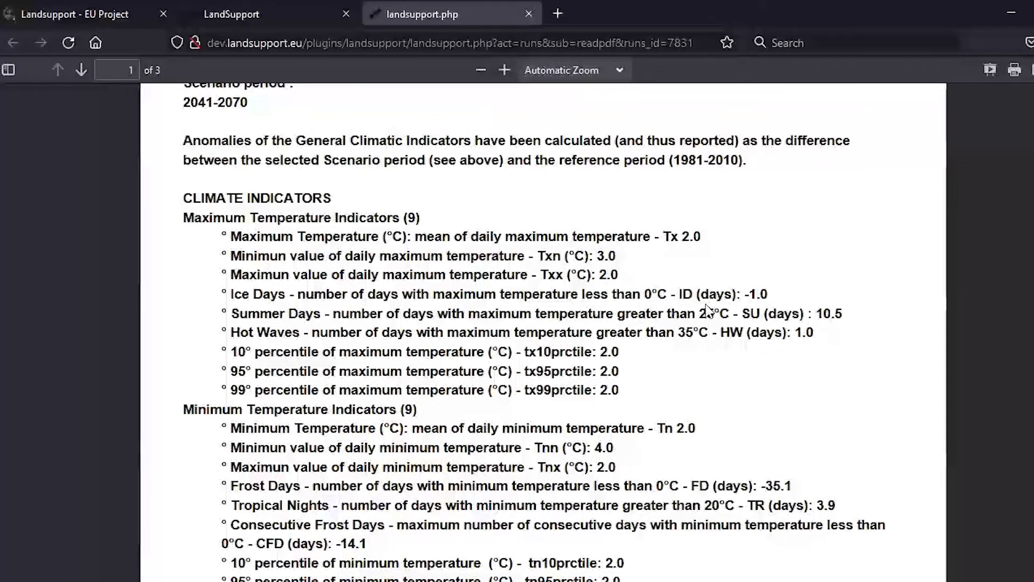
pyautogui.moveTo(700, 293); pyautogui.dragTo(732, 294)
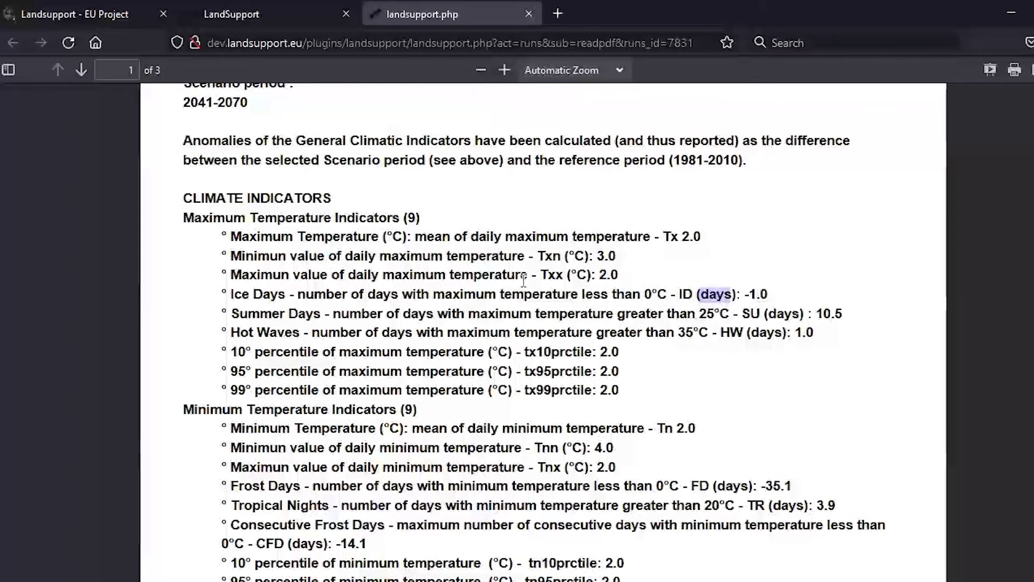
pyautogui.scroll(3, 253, 314)
pyautogui.moveTo(183, 180); pyautogui.dragTo(248, 181)
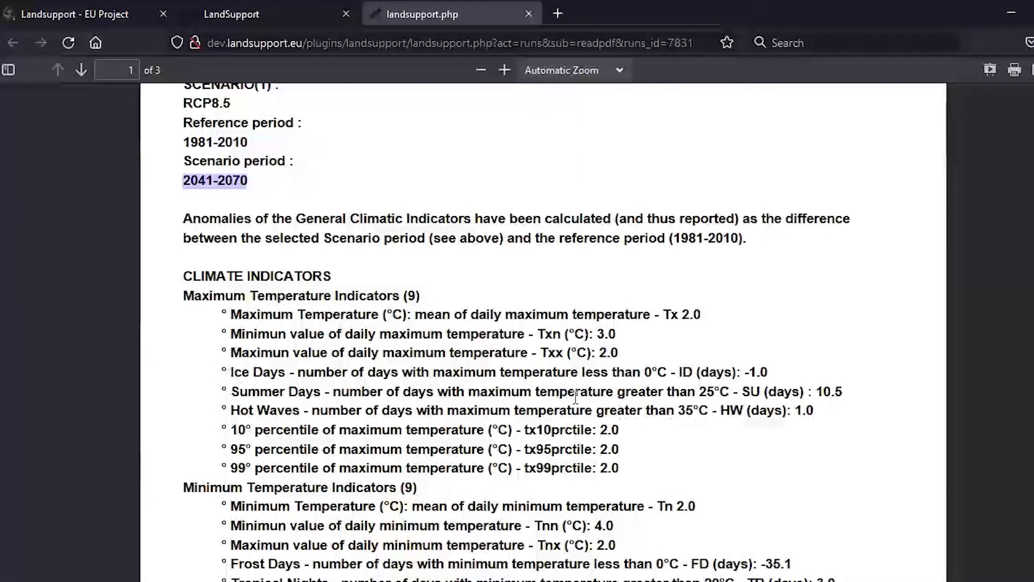
pyautogui.scroll(-3, 385, 388)
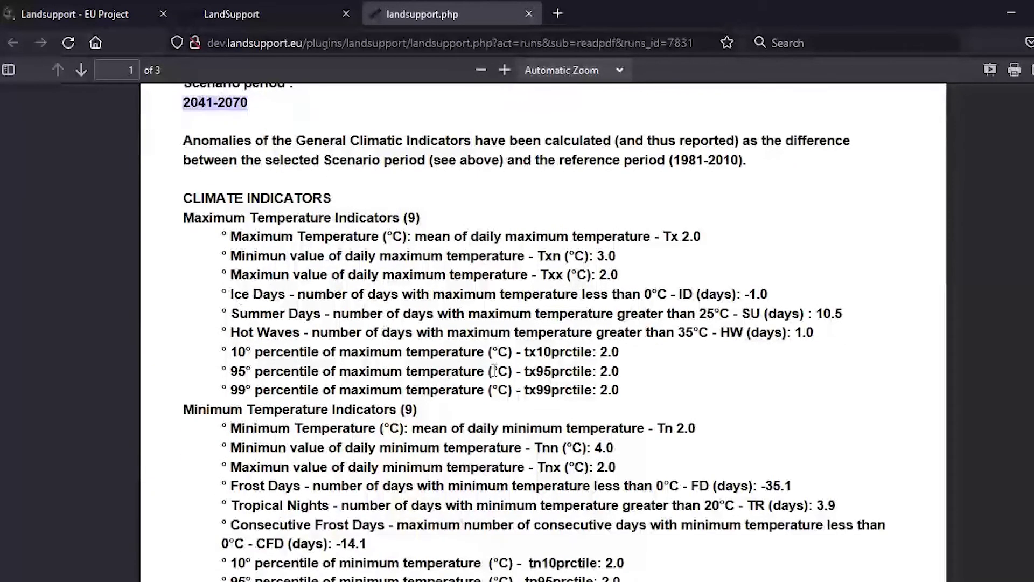
# Review the minimum temperature indicators, including frost days and tropical nights, and compare them with the maximum temperature group
pyautogui.scroll(-3, 484, 341)
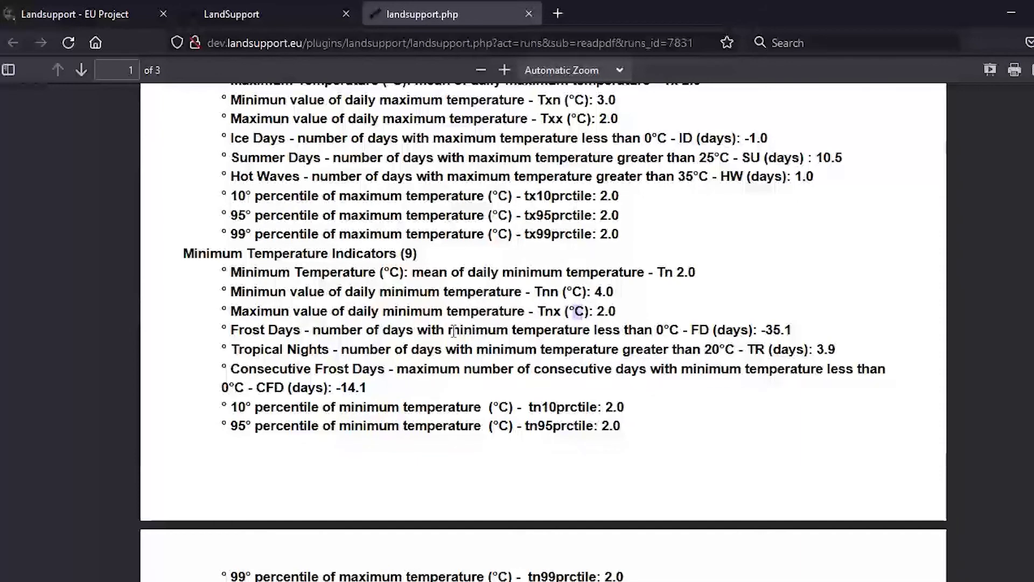
pyautogui.scroll(7, 359, 334)
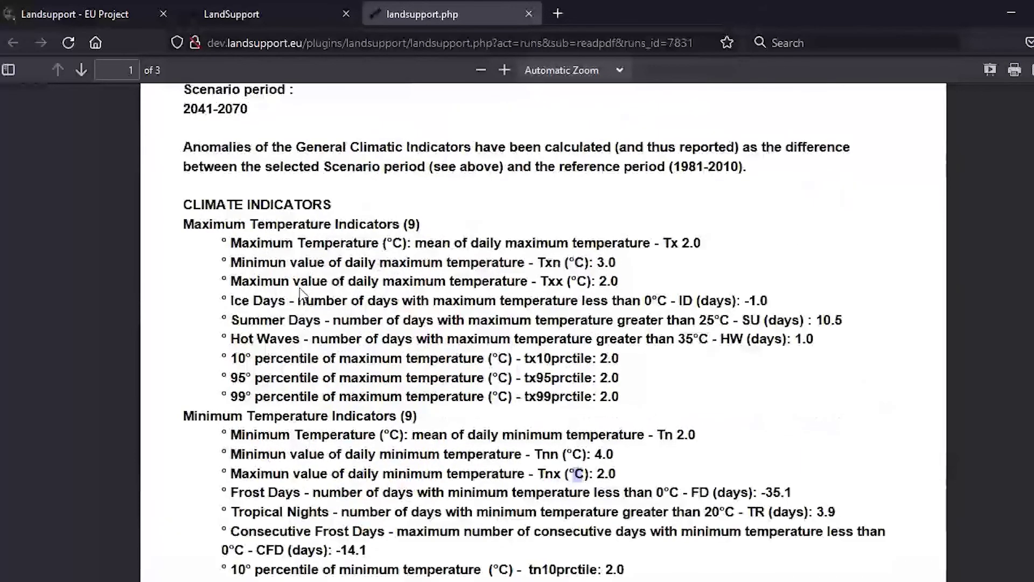
pyautogui.scroll(-7, 249, 341)
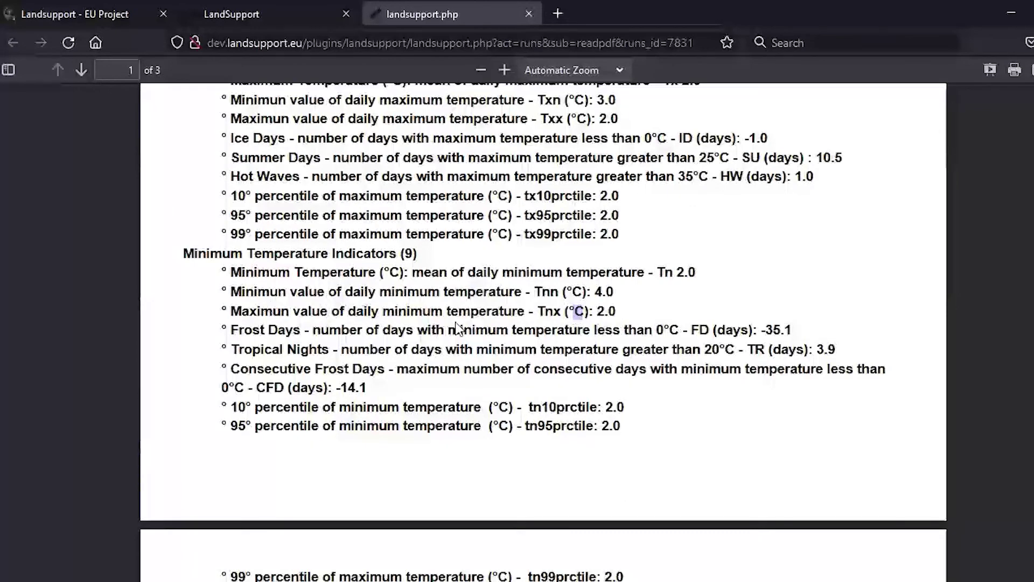
pyautogui.scroll(-3, 377, 334)
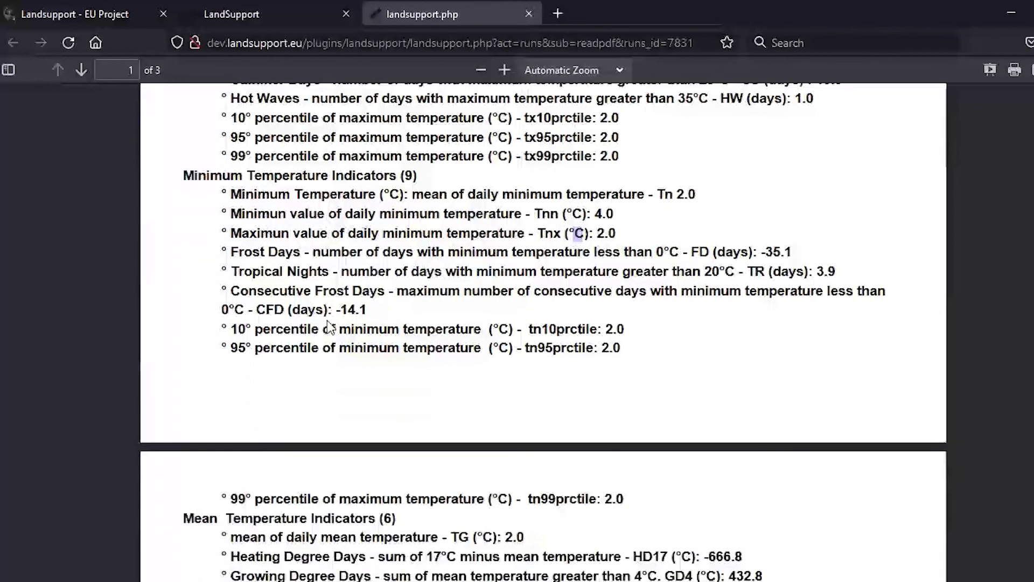
pyautogui.scroll(-3, 321, 310)
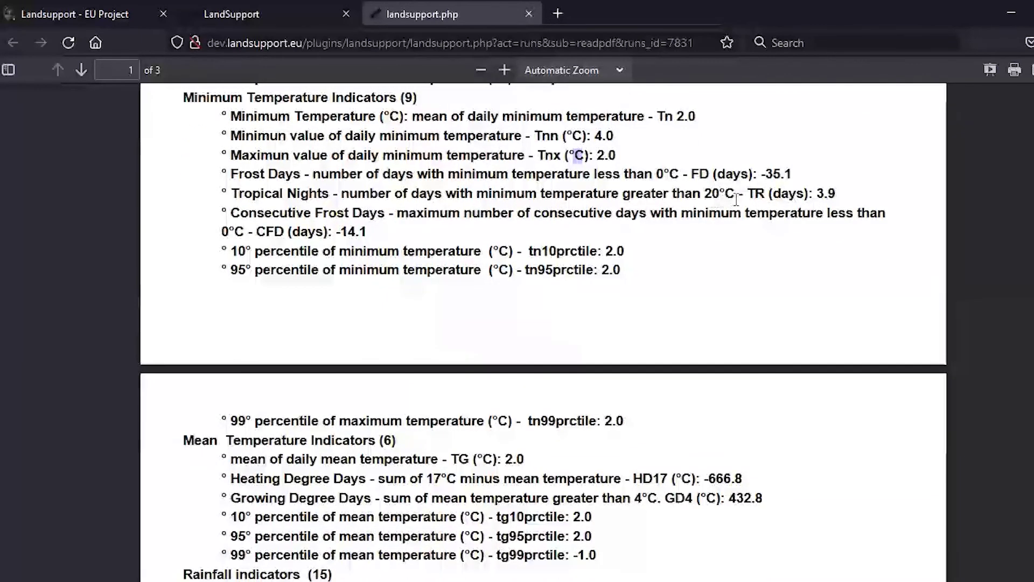
# Examine the tropical nights and consecutive frost days anomalies, followed by the report's mean temperature indicators
pyautogui.moveTo(771, 195); pyautogui.dragTo(807, 200)
pyautogui.click(827, 195)
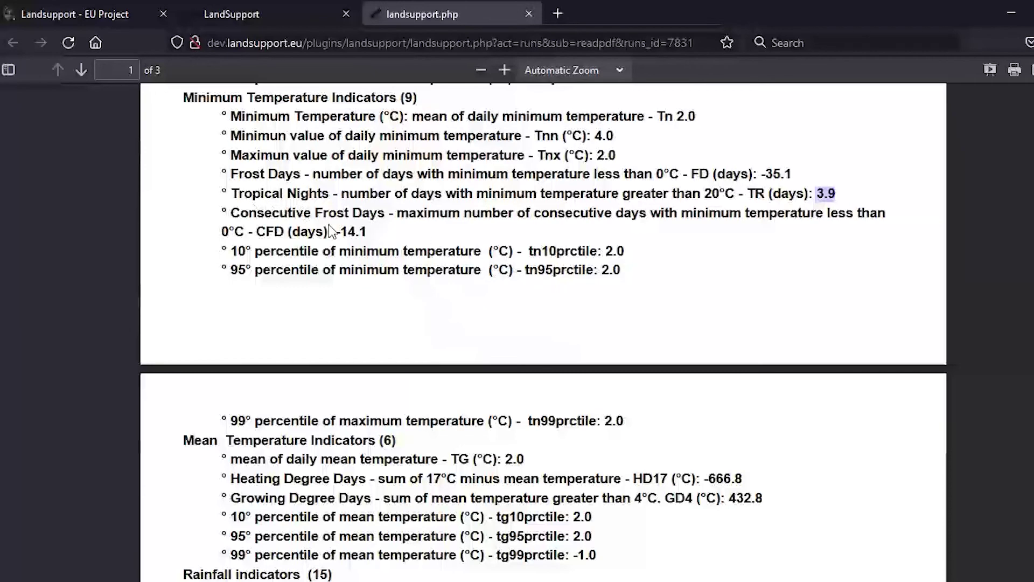
pyautogui.scroll(-1, 352, 275)
pyautogui.scroll(-6, 355, 279)
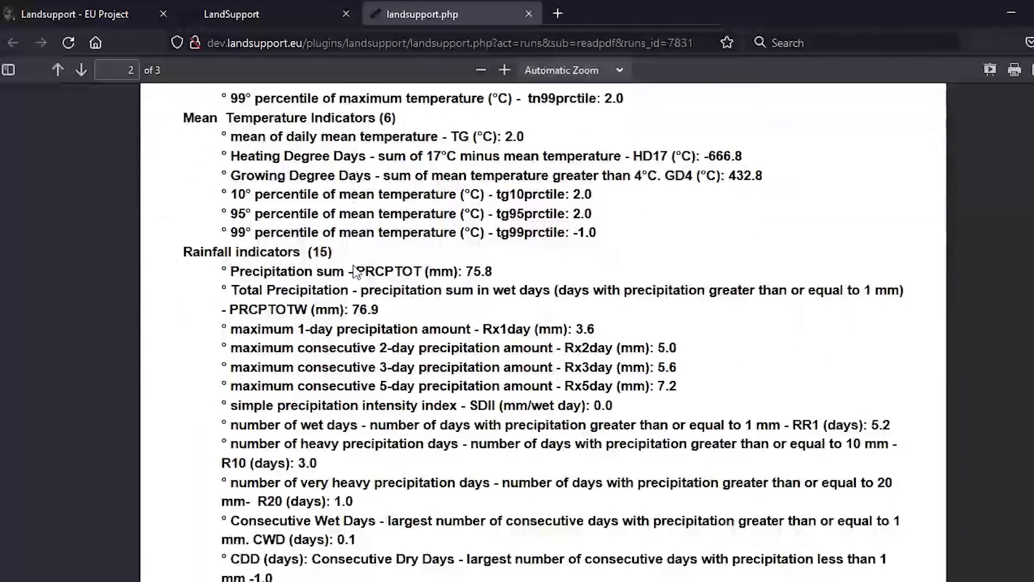
# Review the rainfall indicators, covering precipitation amounts, wet days, heavy precipitation days and precipitation percentiles
pyautogui.scroll(-1, 355, 272)
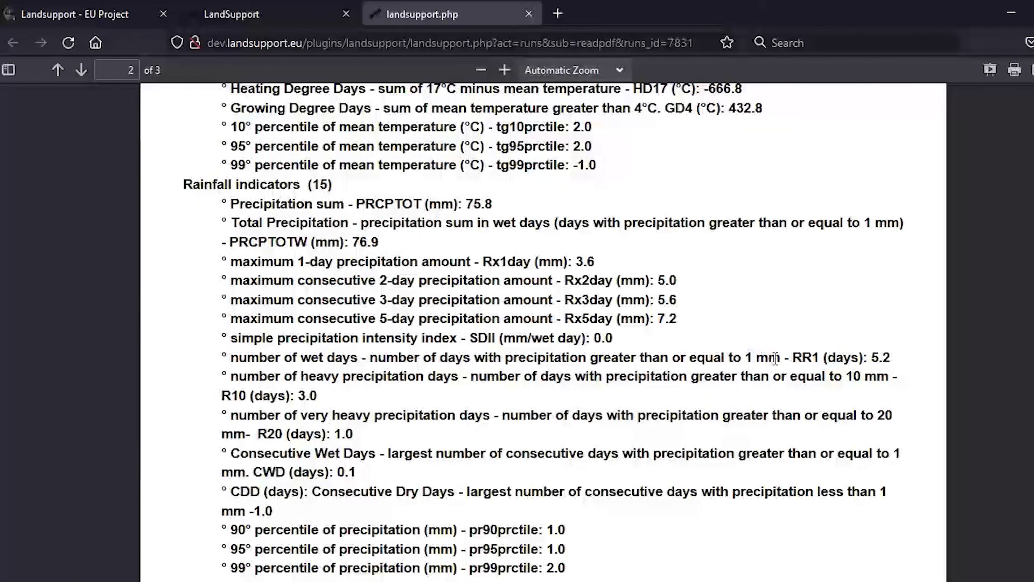
pyautogui.scroll(-3, 832, 366)
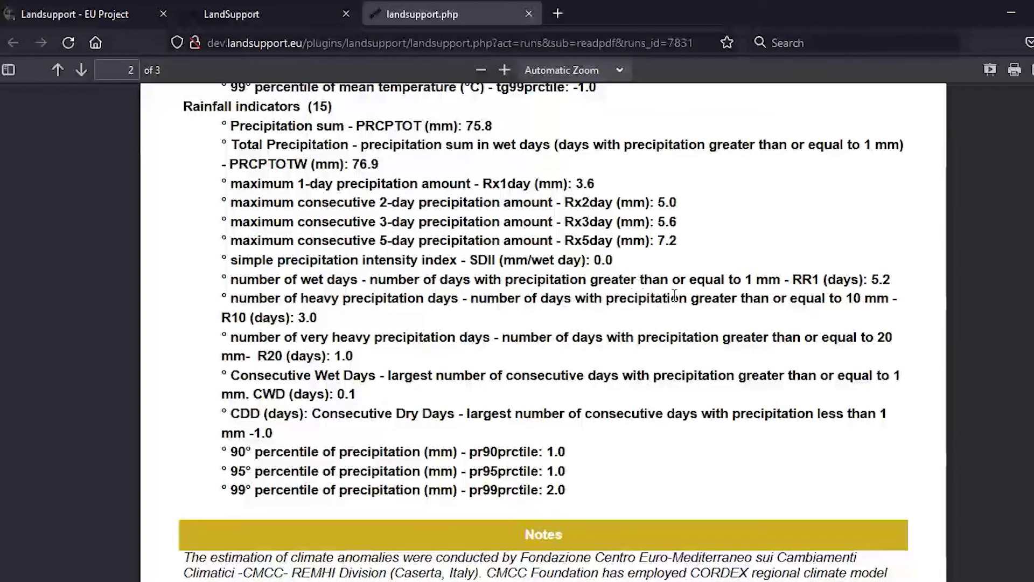
pyautogui.scroll(-2, 603, 329)
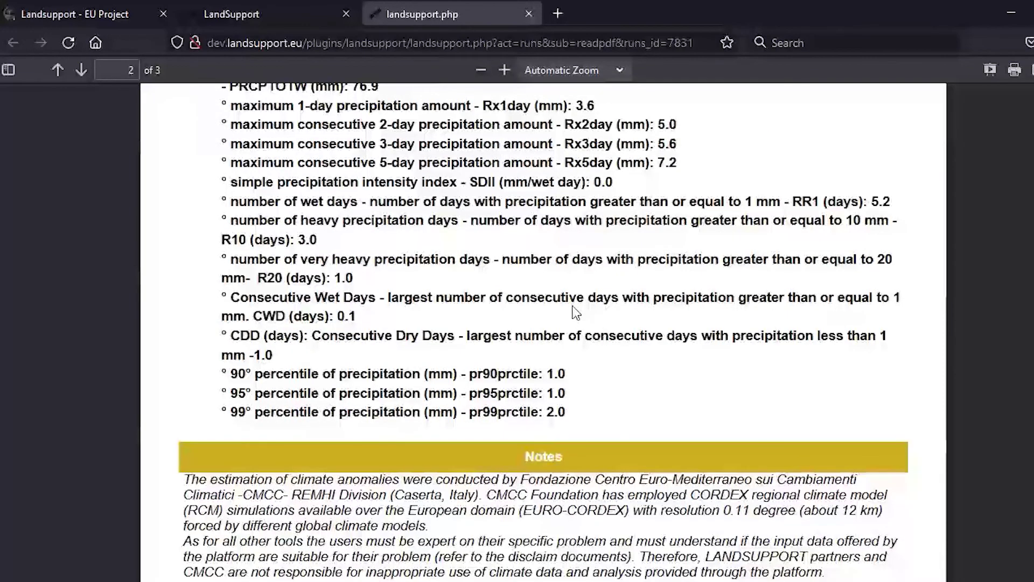
# Examine the Notes section's introduction and its region of interest guidance, glancing back at the climate indicators
pyautogui.scroll(-2, 575, 311)
pyautogui.scroll(-2, 574, 312)
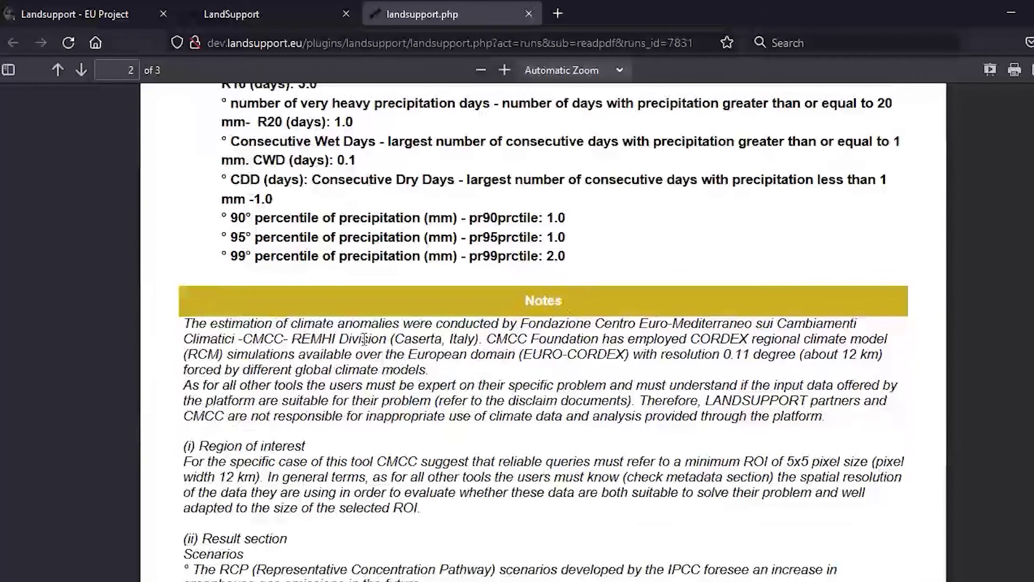
pyautogui.scroll(-2, 364, 339)
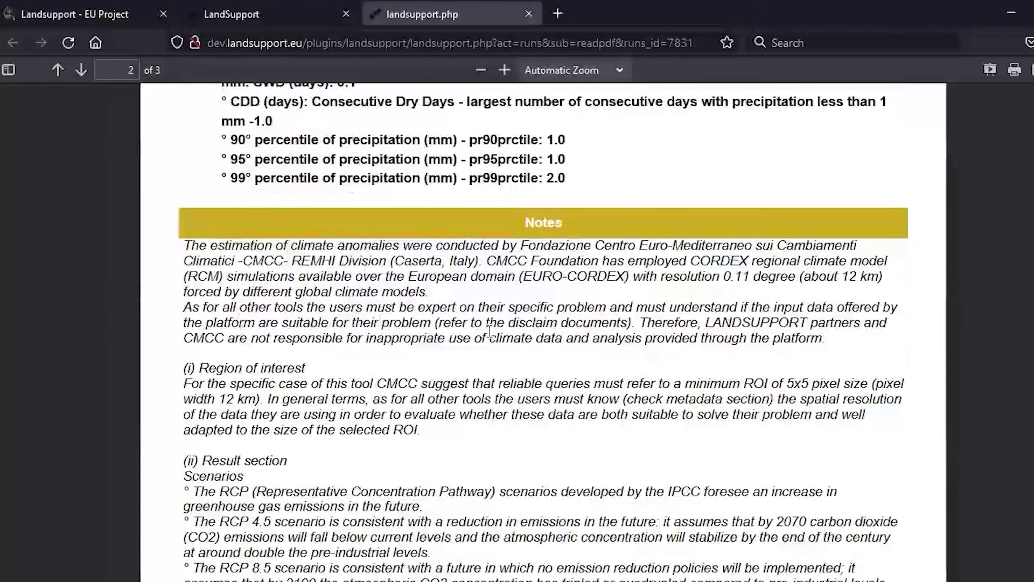
pyautogui.scroll(-2, 493, 376)
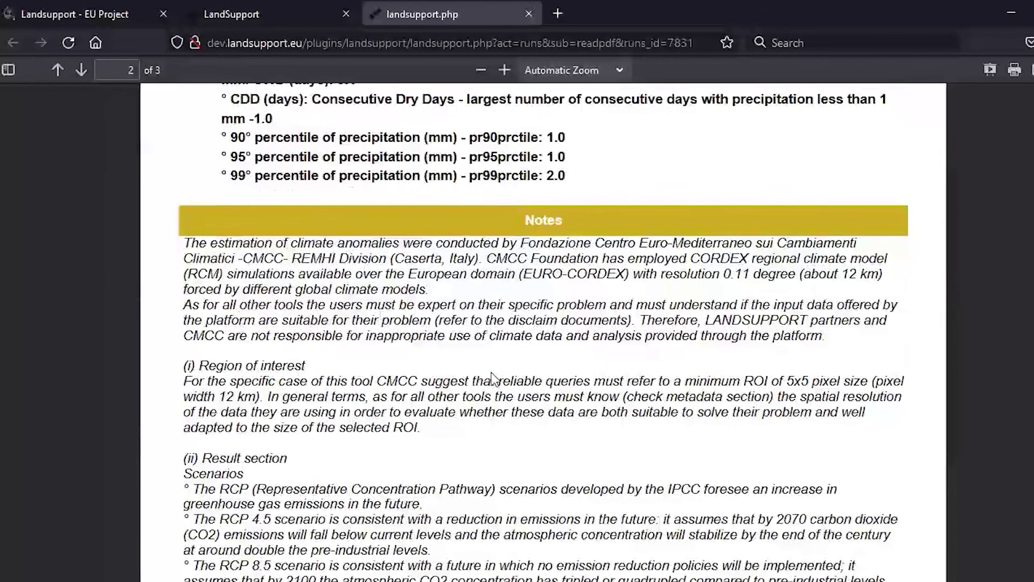
pyautogui.scroll(20, 496, 377)
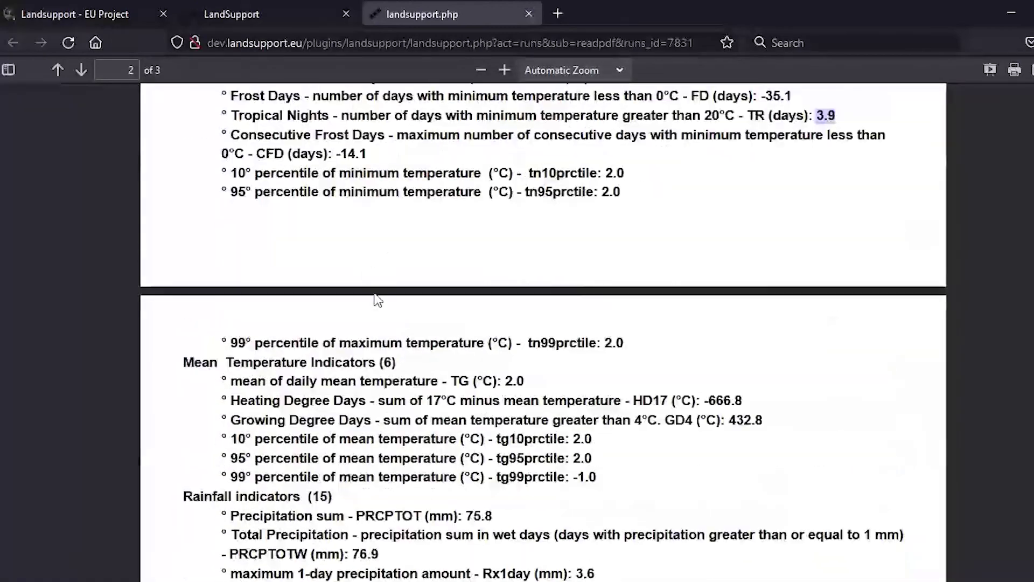
pyautogui.scroll(-20, 435, 271)
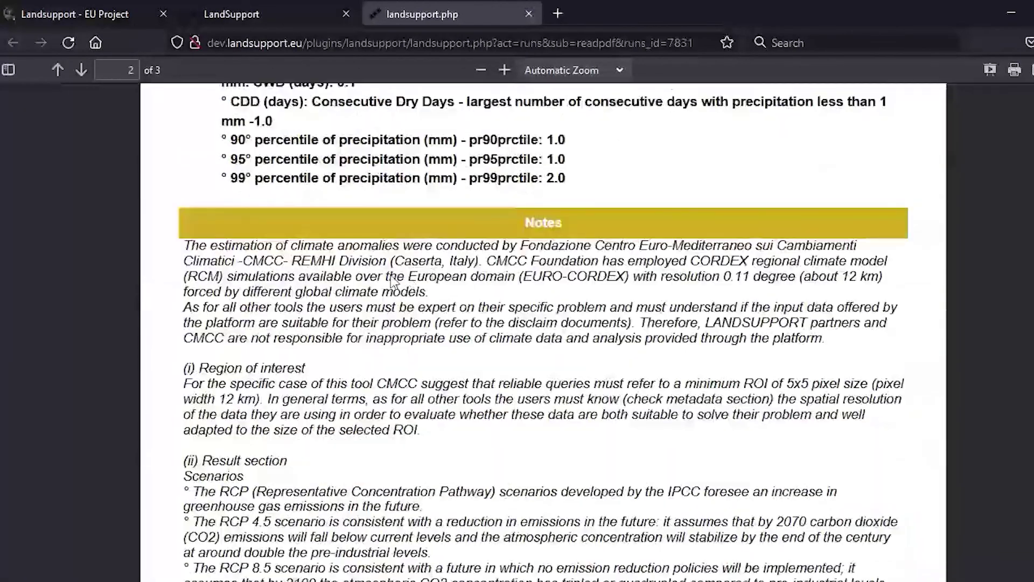
# Review the notes on RCP scenarios, climate anomaly calculation, methods and references through to the report's end
pyautogui.scroll(-5, 214, 292)
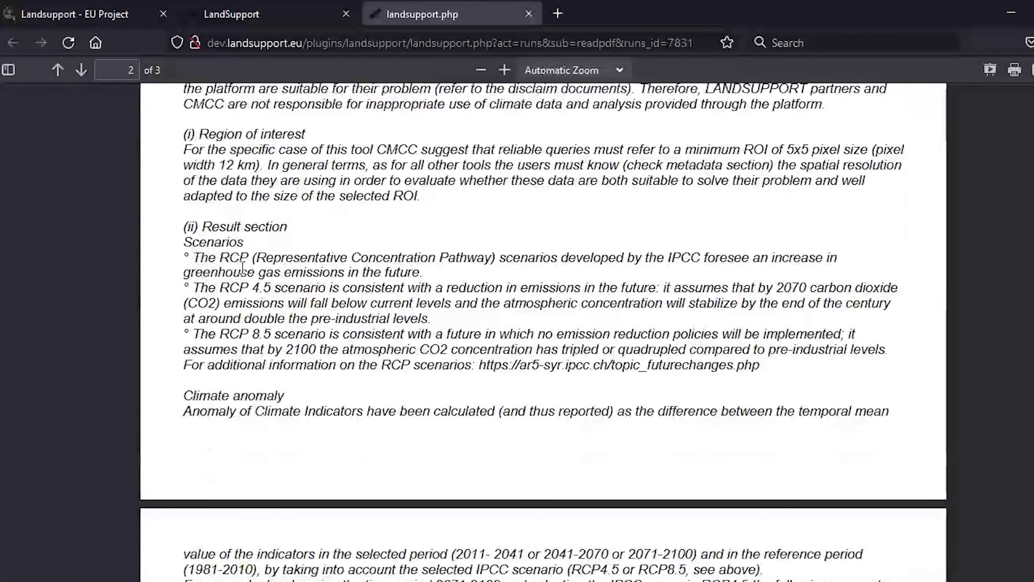
pyautogui.scroll(-5, 259, 280)
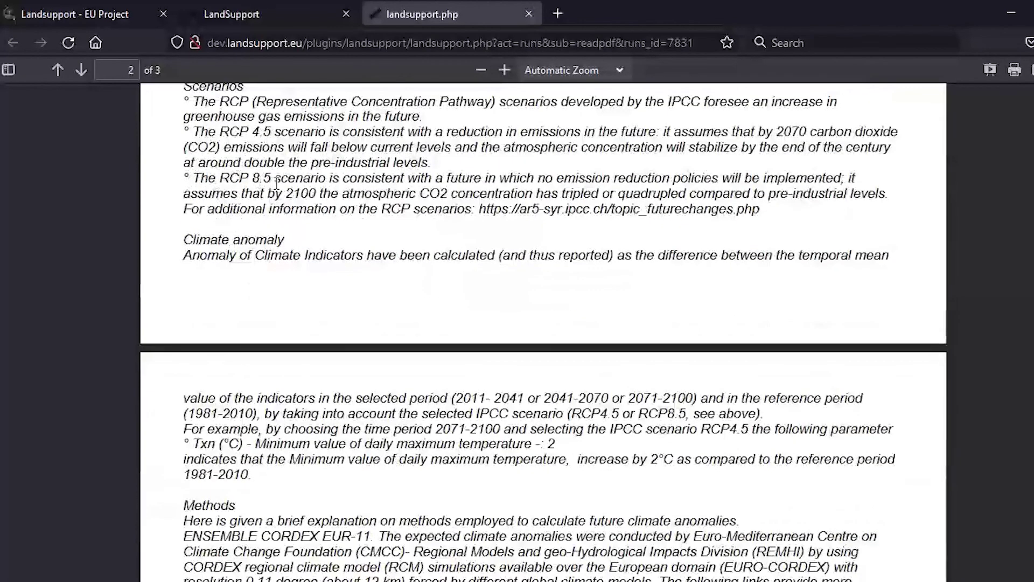
pyautogui.scroll(-3, 280, 239)
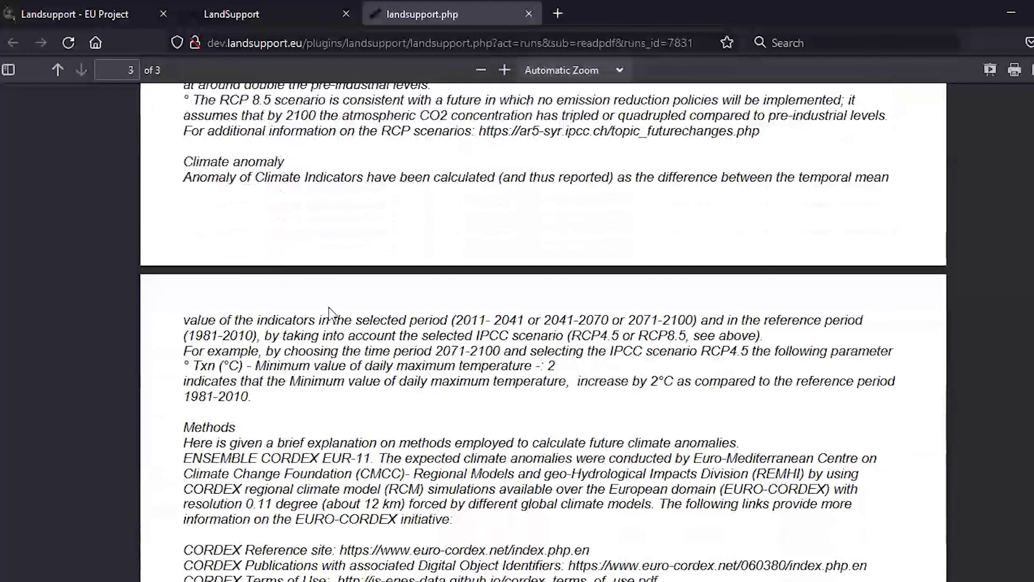
pyautogui.scroll(3, 287, 261)
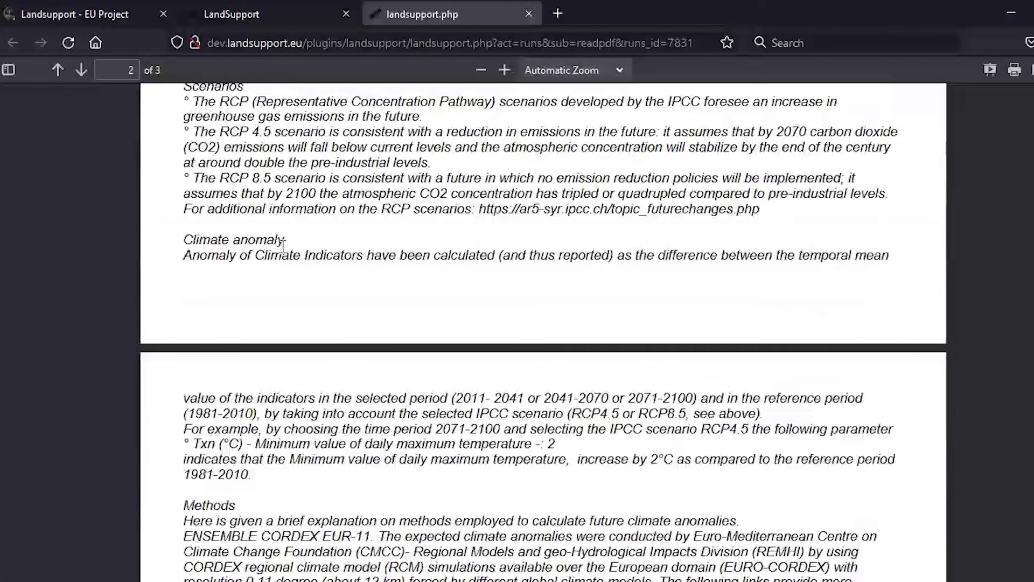
pyautogui.scroll(-9, 299, 331)
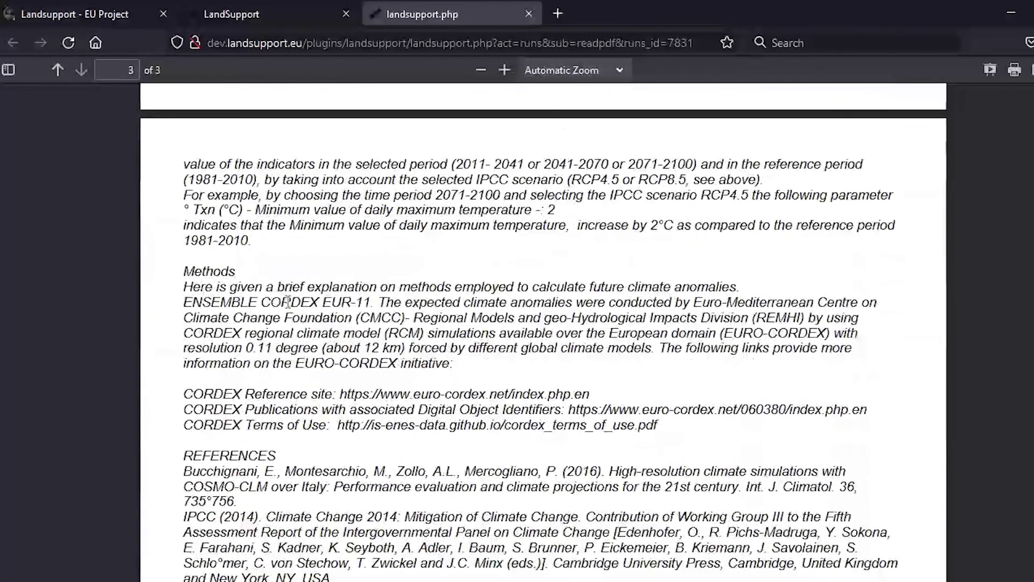
pyautogui.scroll(-6, 288, 302)
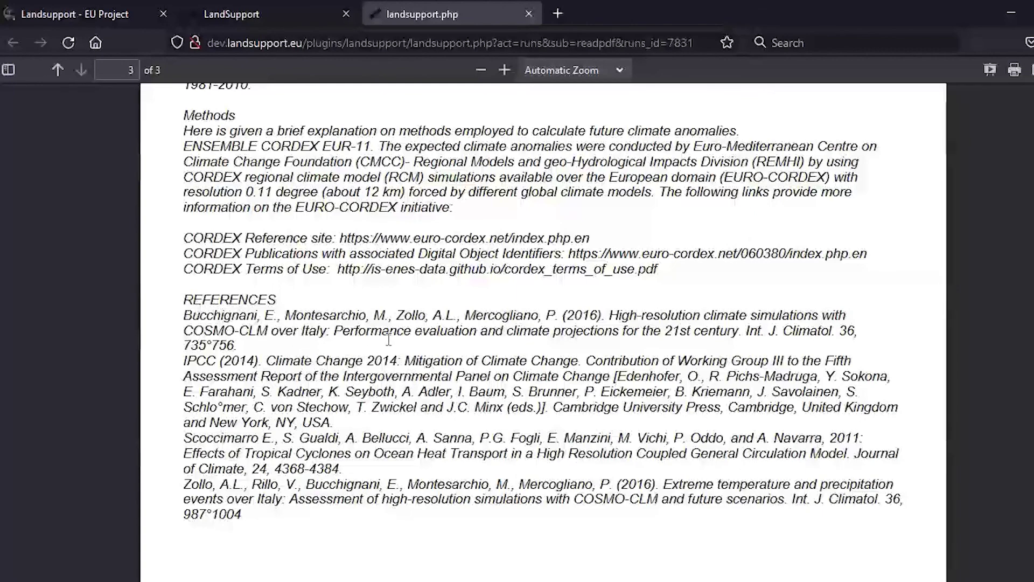
pyautogui.scroll(20, 408, 358)
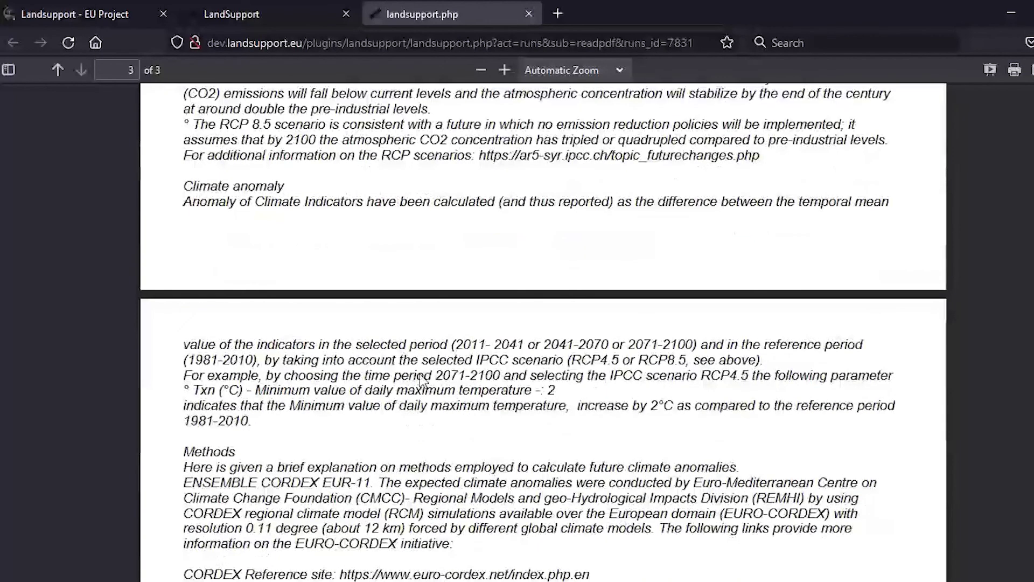
pyautogui.scroll(15, 445, 377)
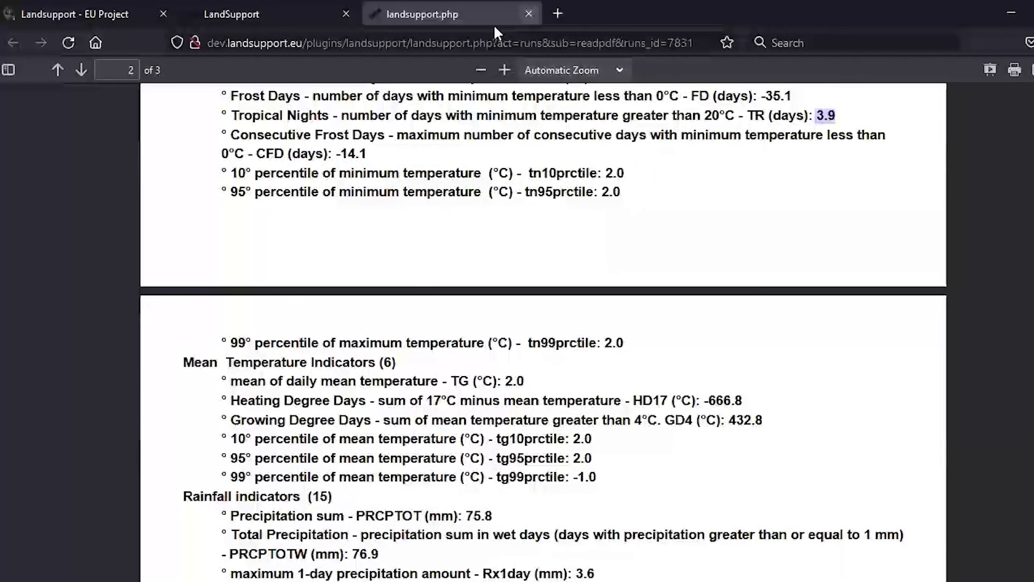
# Switch to the LandSupport map page, hide the Berlin ROI and open the Land - general climatic anomalies tool
pyautogui.hotkey('ctrl', 'shift', 'Tab')
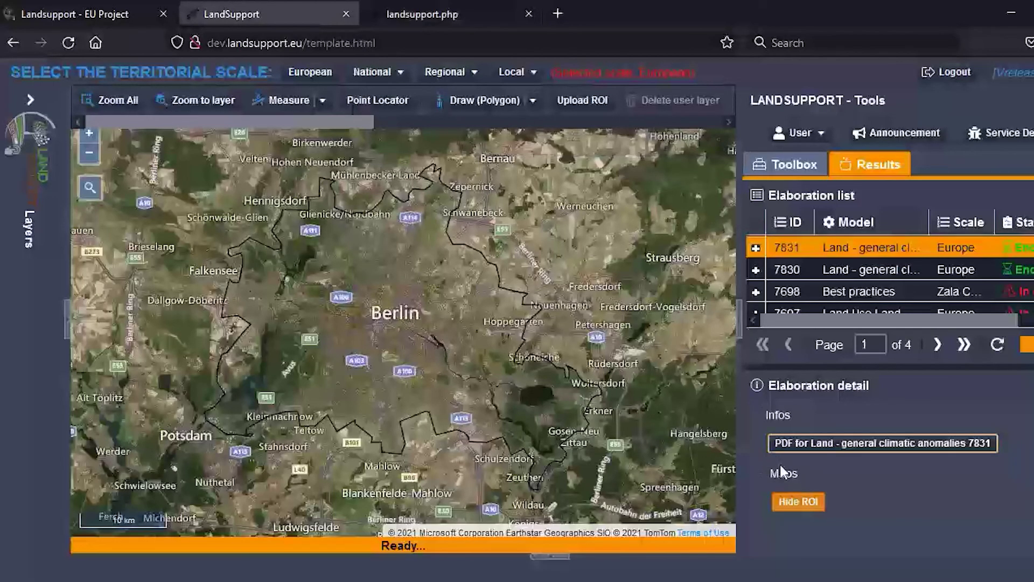
pyautogui.click(797, 502)
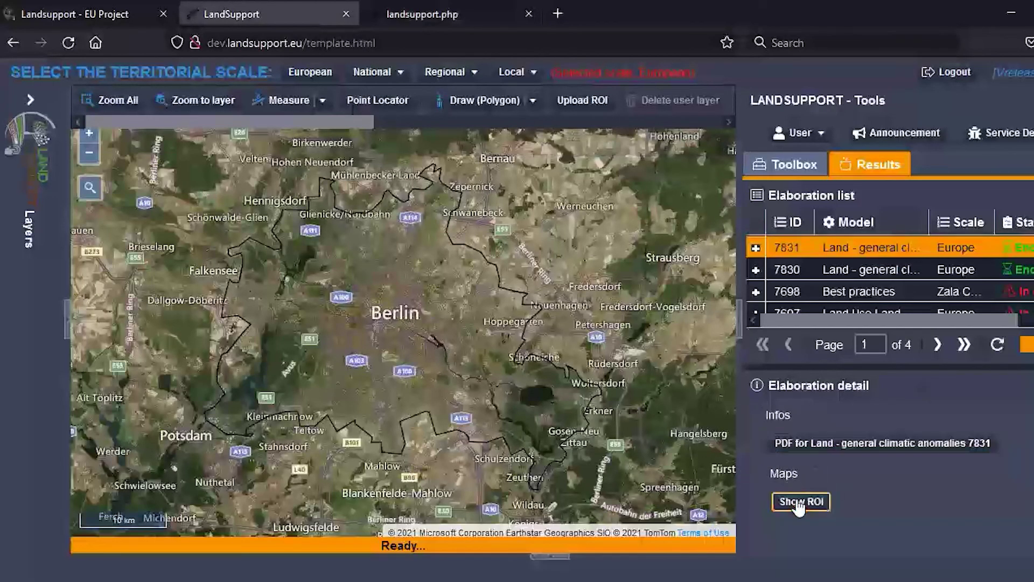
pyautogui.click(809, 171)
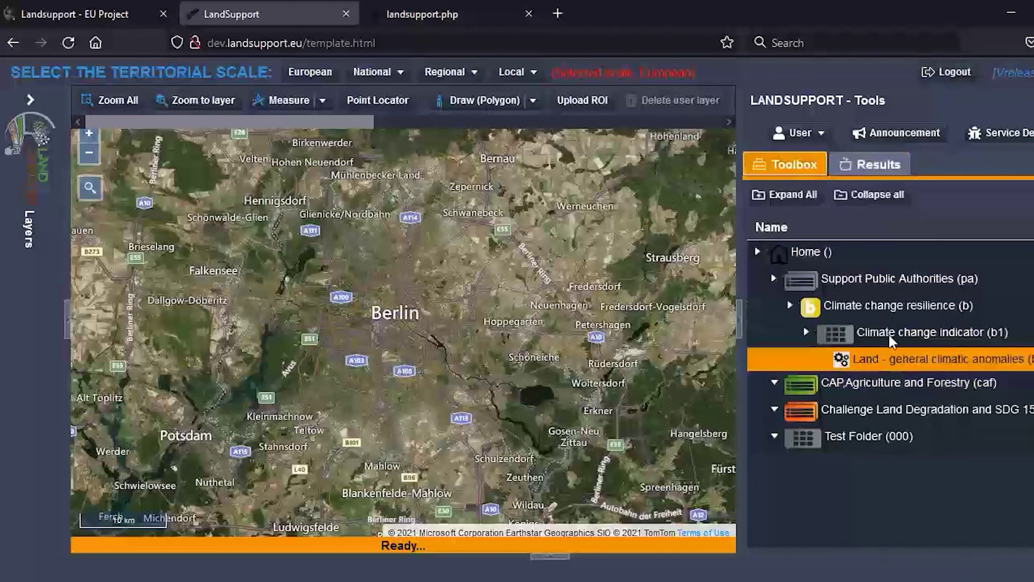
pyautogui.doubleClick(876, 359)
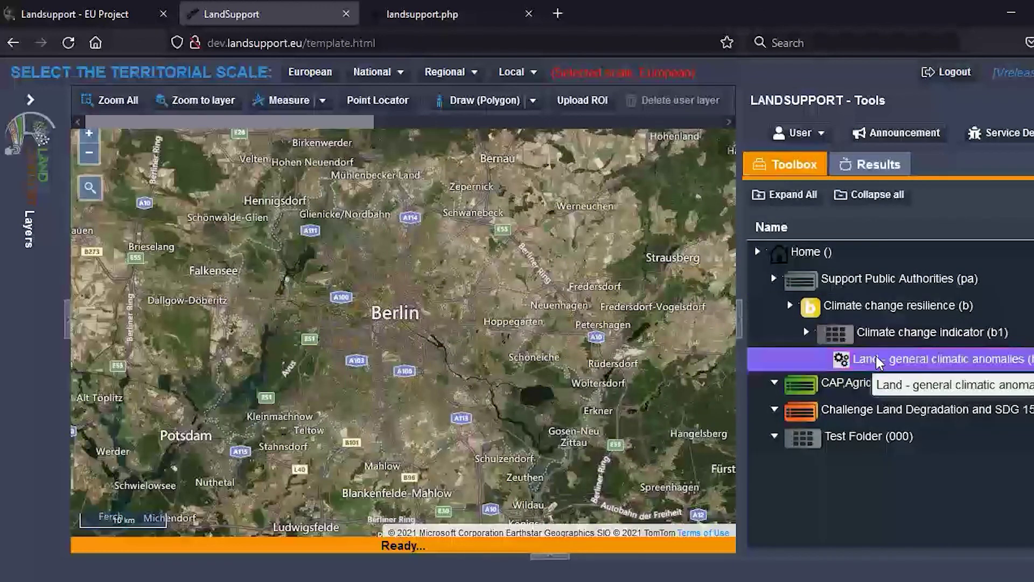